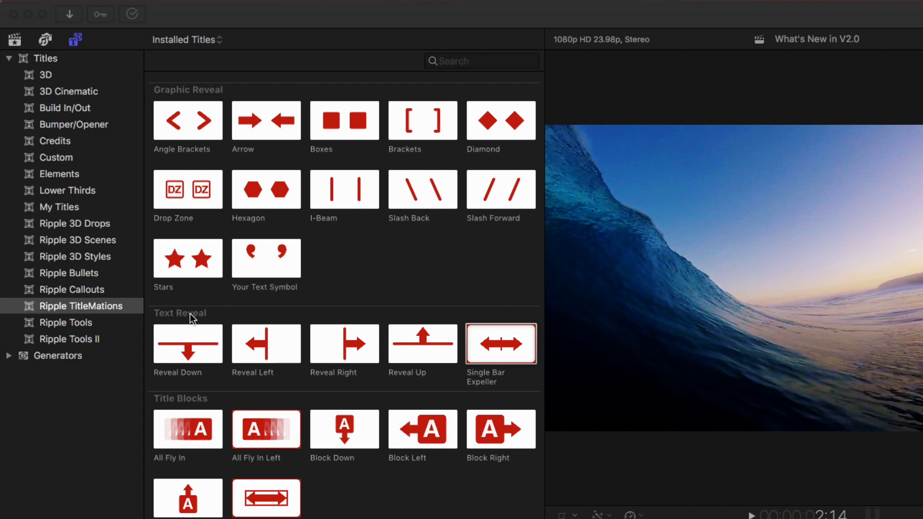
# Connect the I-Beam title from the TitleMations Graphic Reveal group above the wave clip at 2:14
pyautogui.scroll(-5, 469, 466)
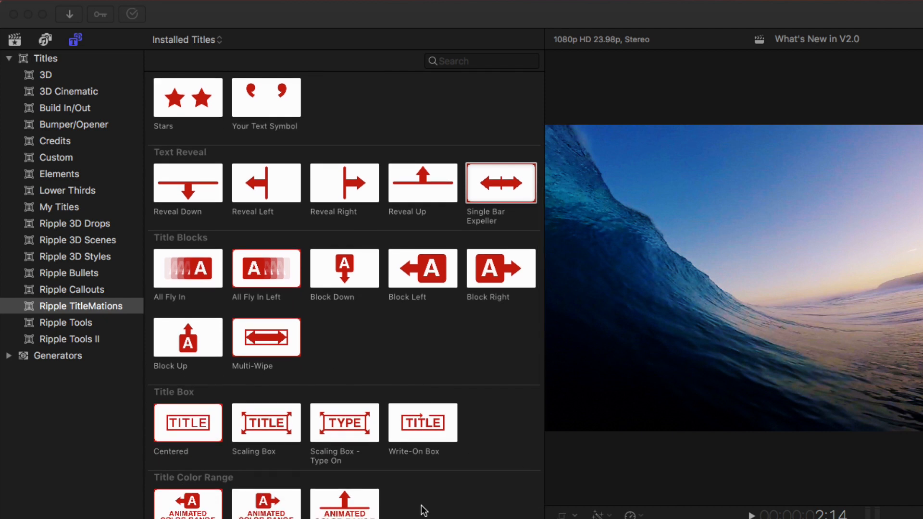
pyautogui.scroll(-1, 430, 503)
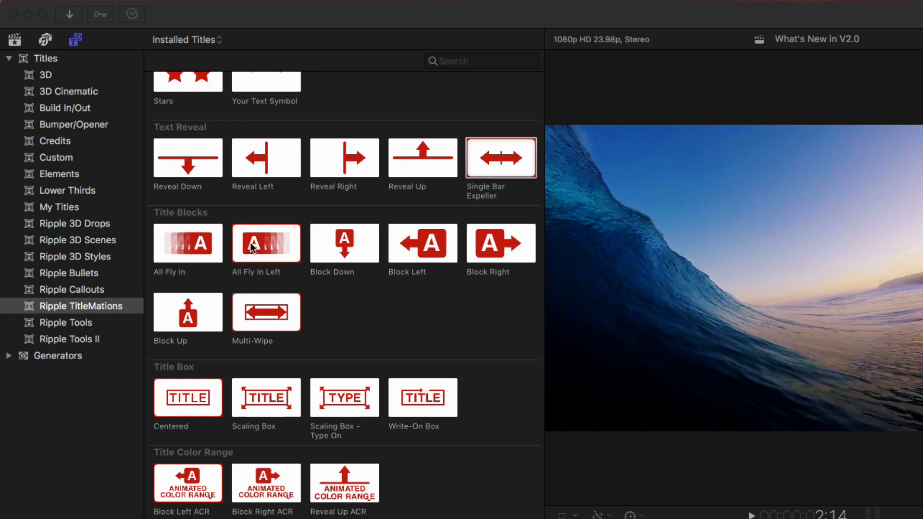
pyautogui.scroll(5, 406, 317)
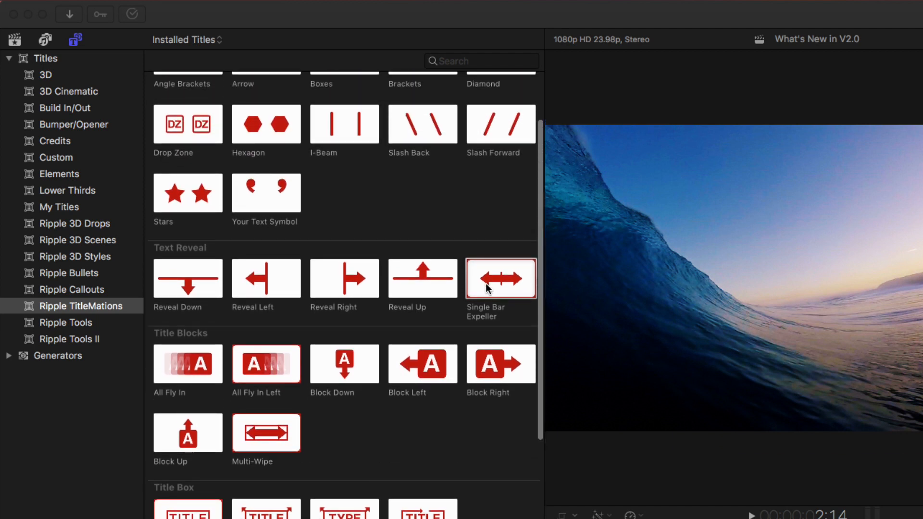
pyautogui.scroll(1, 486, 284)
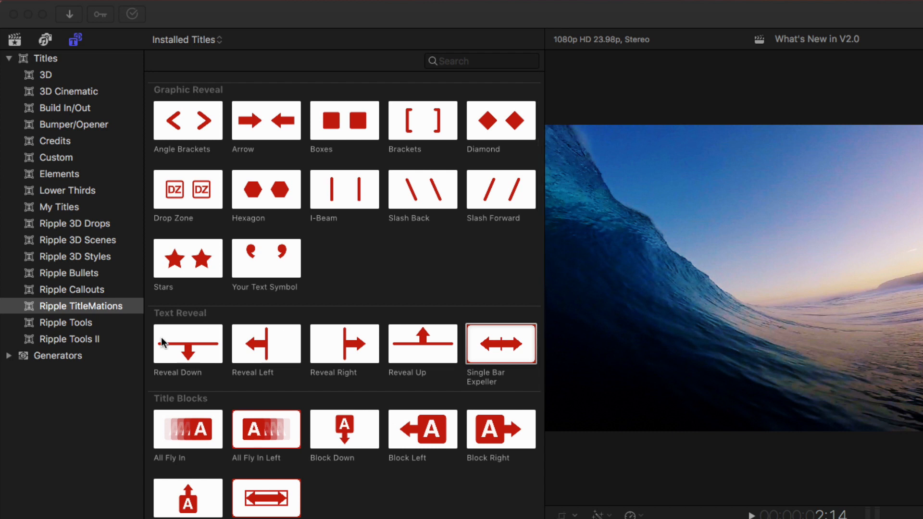
pyautogui.click(146, 353)
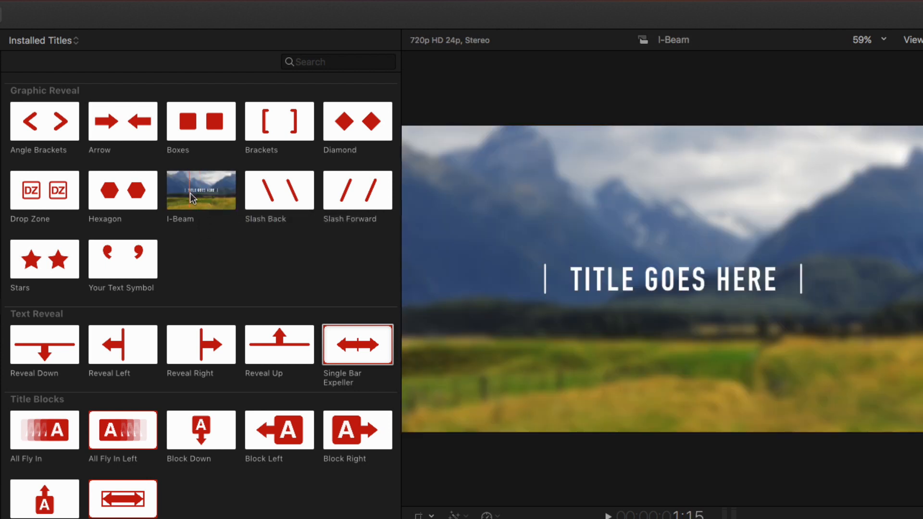
pyautogui.click(195, 192)
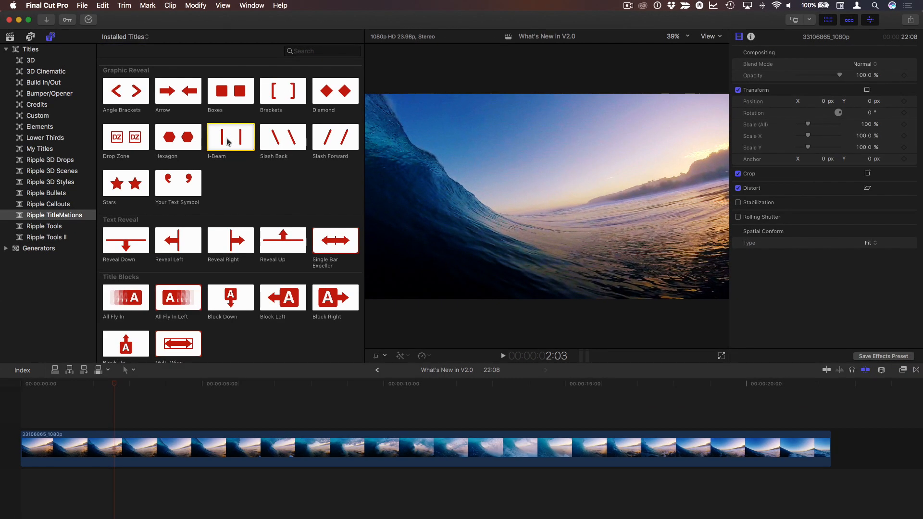
pyautogui.press('q')
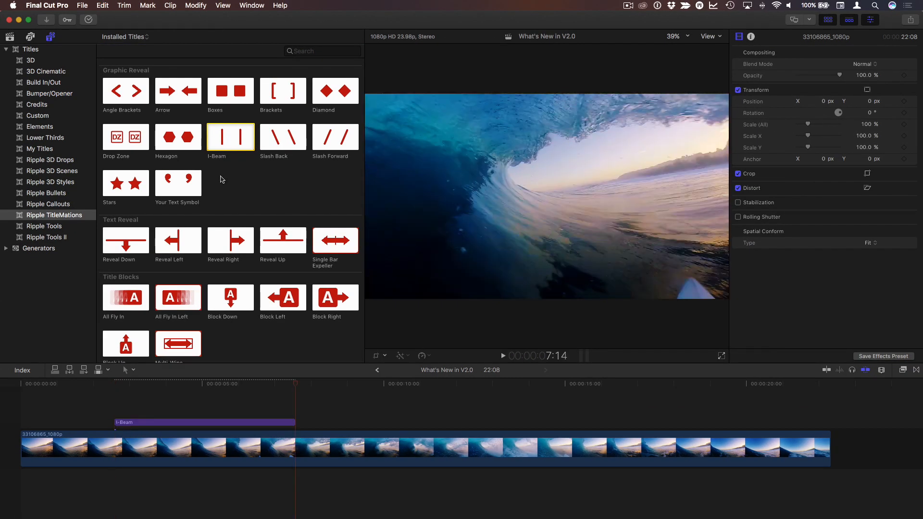
# Connect the Single Bar Expeller title from the Text Reveal group above the wave clip at 8:08
pyautogui.click(325, 385)
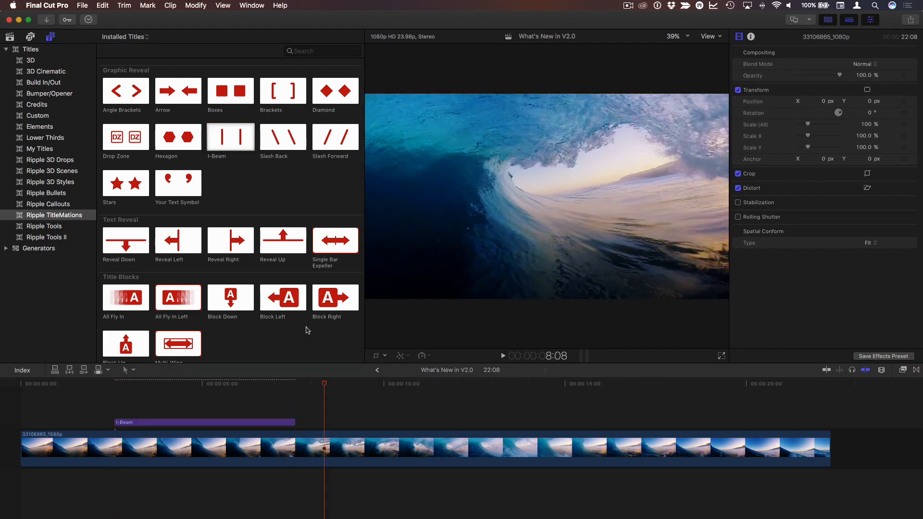
pyautogui.click(336, 248)
pyautogui.press('q')
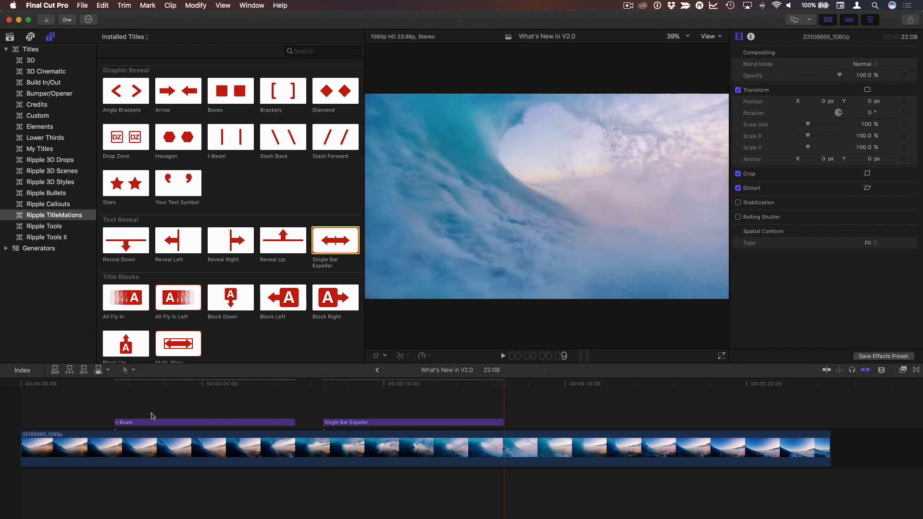
# Play the I-Beam title from its start and park the playhead at 4:11 within it
pyautogui.click(116, 385)
pyautogui.press('space')
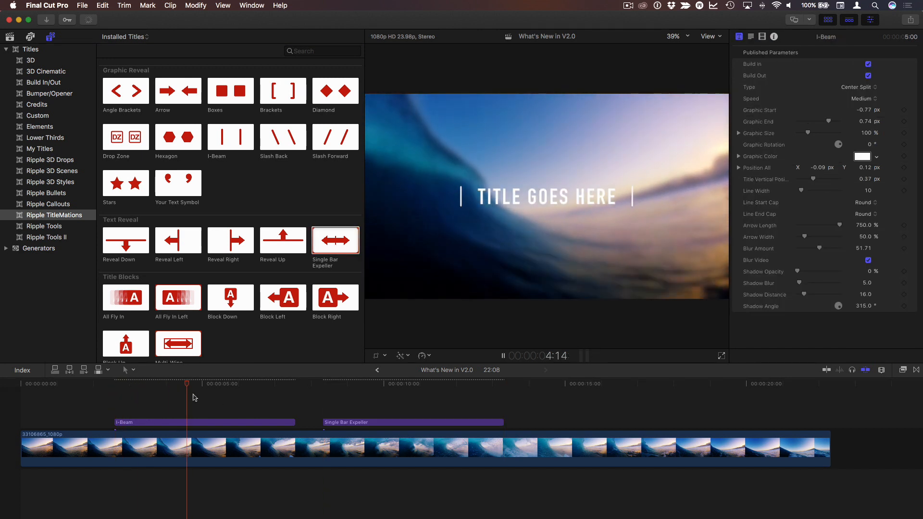
pyautogui.press('space')
pyautogui.moveTo(208, 386); pyautogui.dragTo(184, 390)
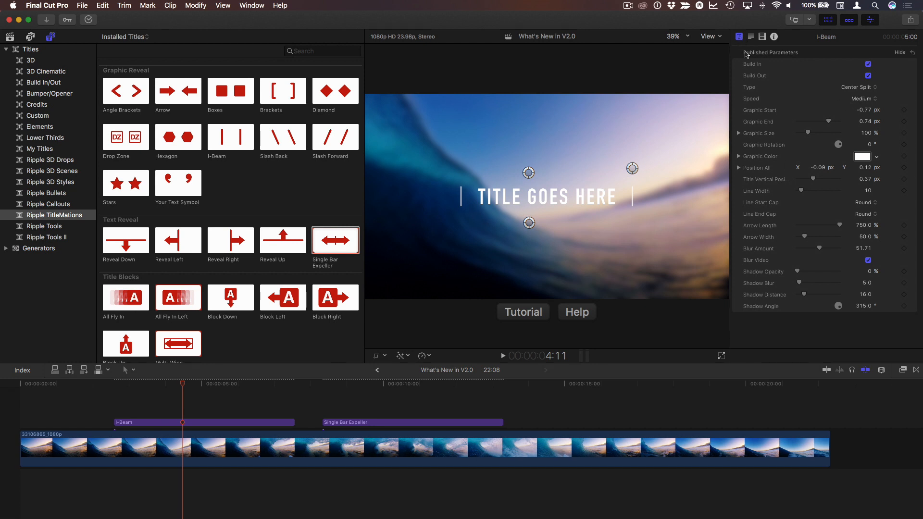
# Set the I-Beam title's Type to Slide Left and its Graphic End to 0.9 px
pyautogui.click(854, 88)
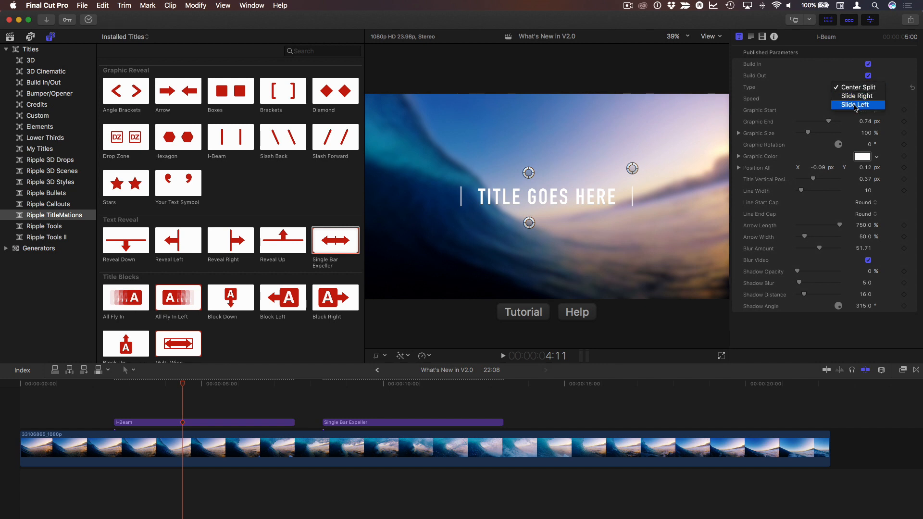
pyautogui.click(855, 105)
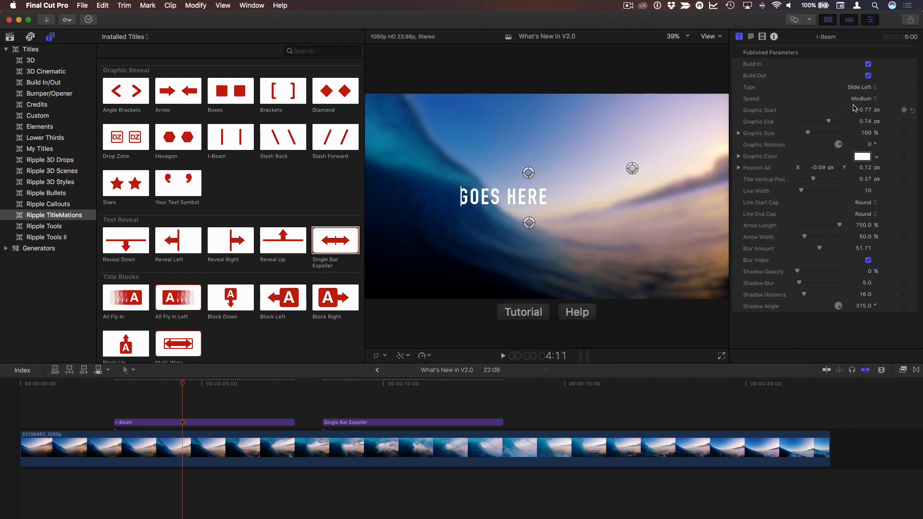
pyautogui.moveTo(865, 121); pyautogui.dragTo(876, 121)
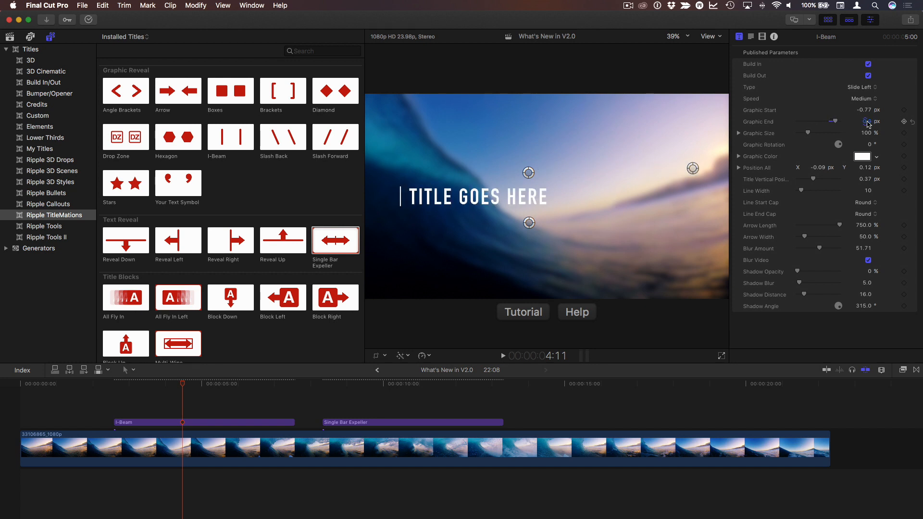
# Play the I-Beam title from its start to review the Slide Left animation
pyautogui.click(115, 385)
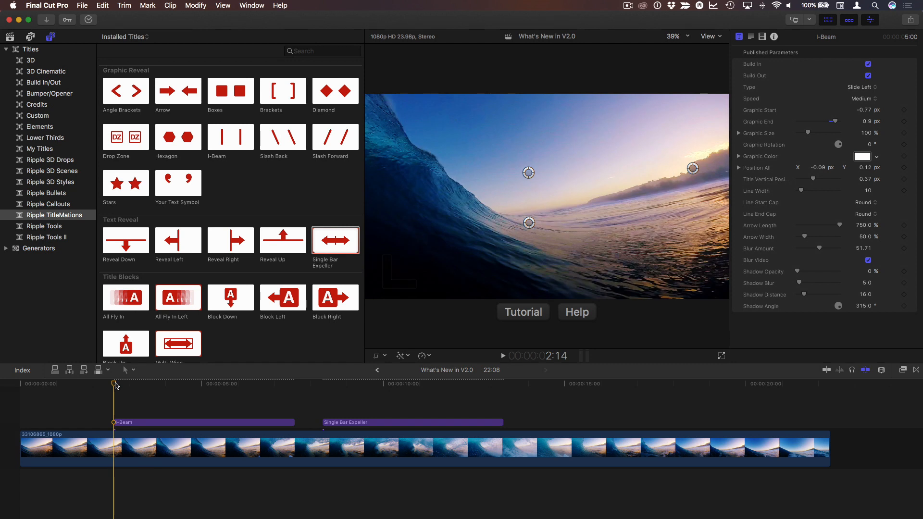
pyautogui.press('space')
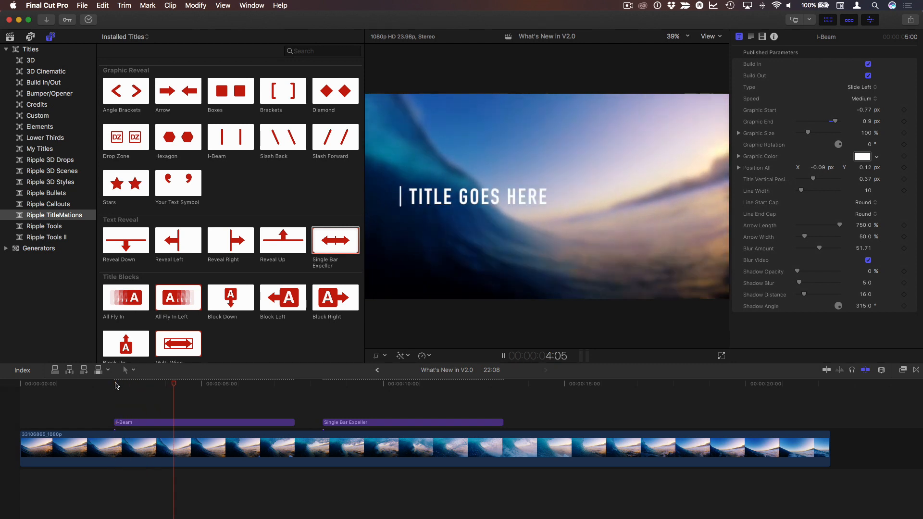
pyautogui.press('space')
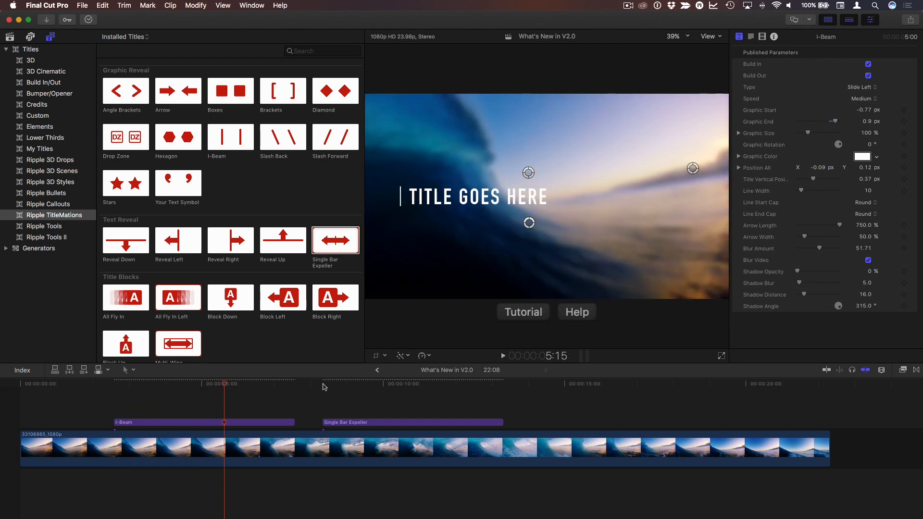
# Compare the Single Bar Expeller animation with the I-Beam reveal, finishing with the playhead at 9:18
pyautogui.click(324, 385)
pyautogui.press('space')
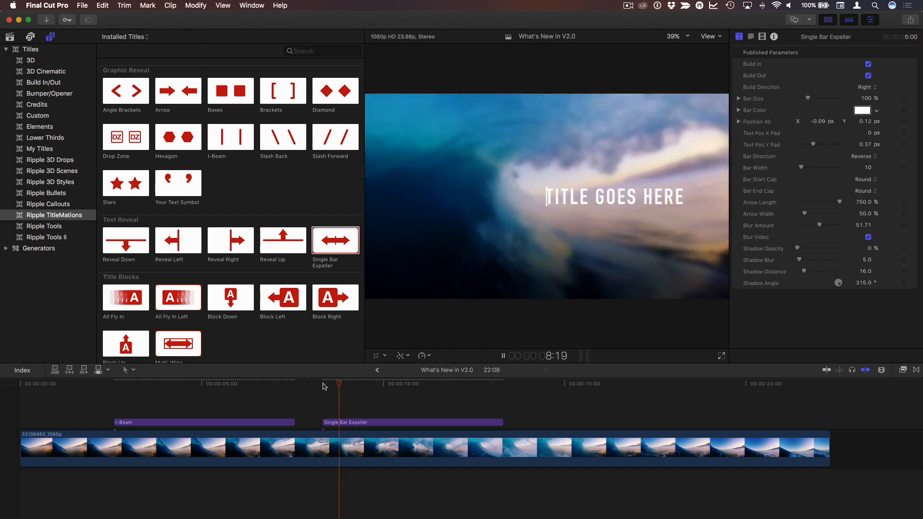
pyautogui.press('space')
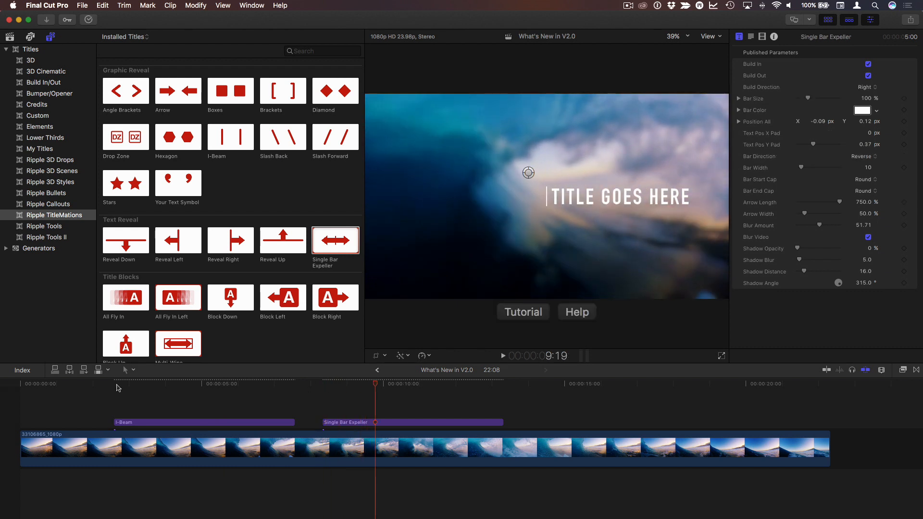
pyautogui.moveTo(116, 385); pyautogui.dragTo(171, 389)
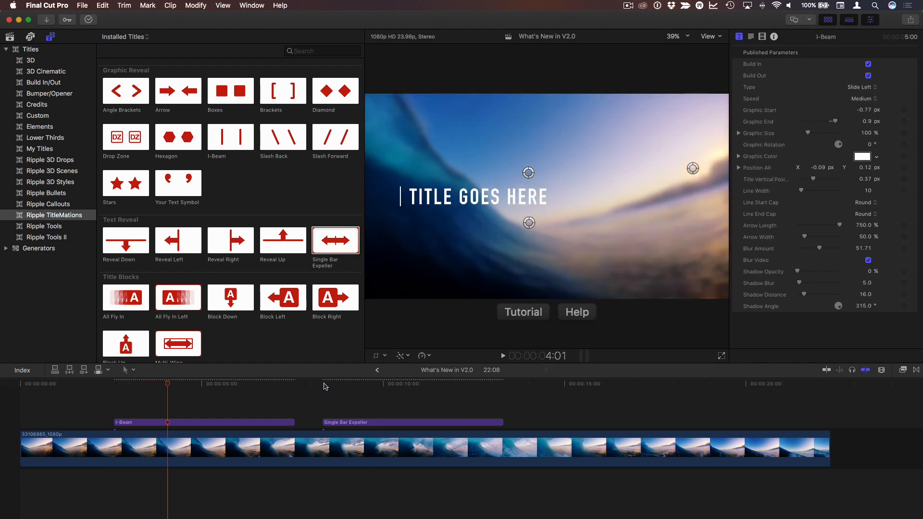
pyautogui.moveTo(325, 384)
pyautogui.mouseDown()
pyautogui.moveTo(365, 385)
pyautogui.moveTo(326, 386)
pyautogui.mouseUp()
pyautogui.press('space')
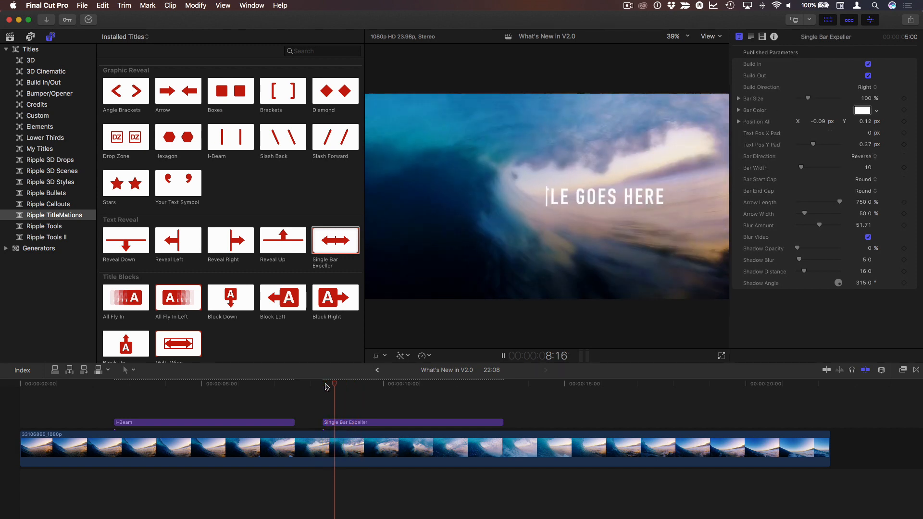
pyautogui.press('space')
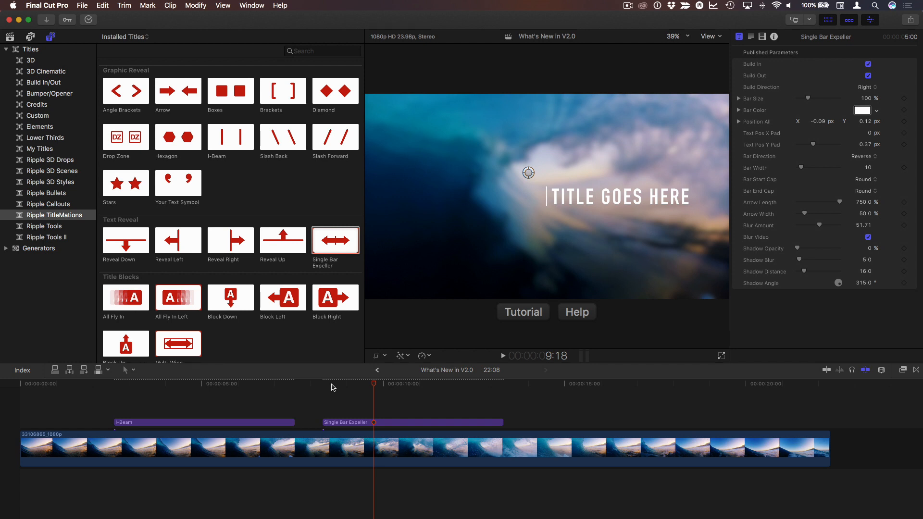
# Move the Single Bar Expeller title to X -0.63, Y -0.1 and try Build Direction Left before restoring Right
pyautogui.moveTo(524, 178); pyautogui.dragTo(418, 219)
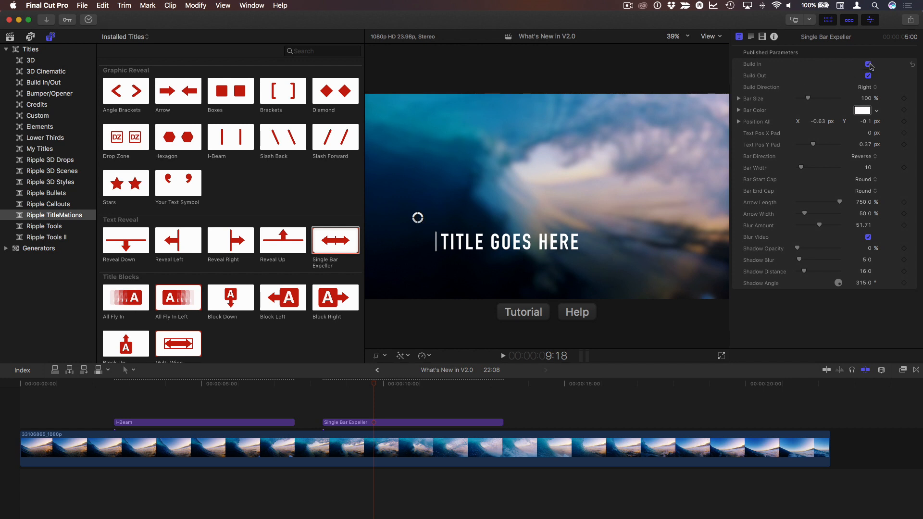
pyautogui.click(873, 89)
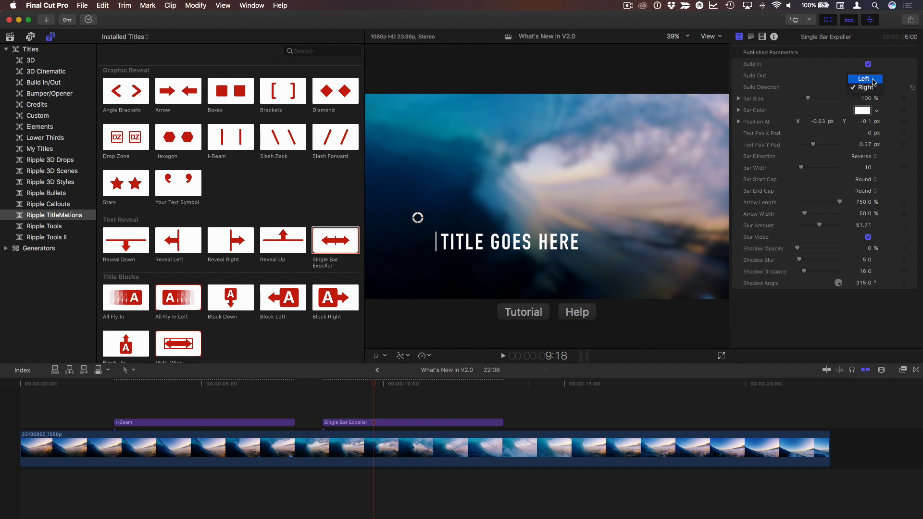
pyautogui.click(871, 79)
pyautogui.click(872, 88)
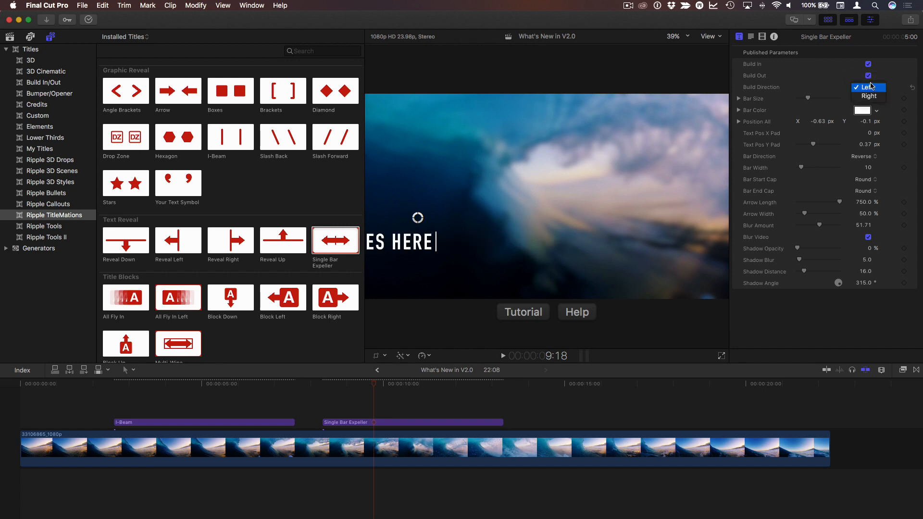
pyautogui.click(869, 98)
# Set the Single Bar Expeller's Bar Size to 109% and its Bar Color to yellow
pyautogui.moveTo(808, 98)
pyautogui.mouseDown()
pyautogui.moveTo(820, 99)
pyautogui.moveTo(810, 99)
pyautogui.mouseUp()
pyautogui.click(875, 112)
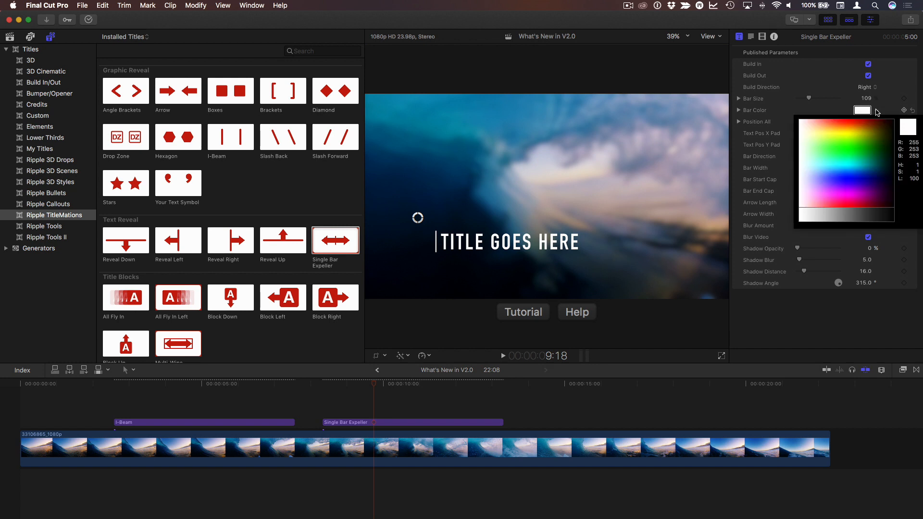
pyautogui.click(876, 119)
pyautogui.click(855, 132)
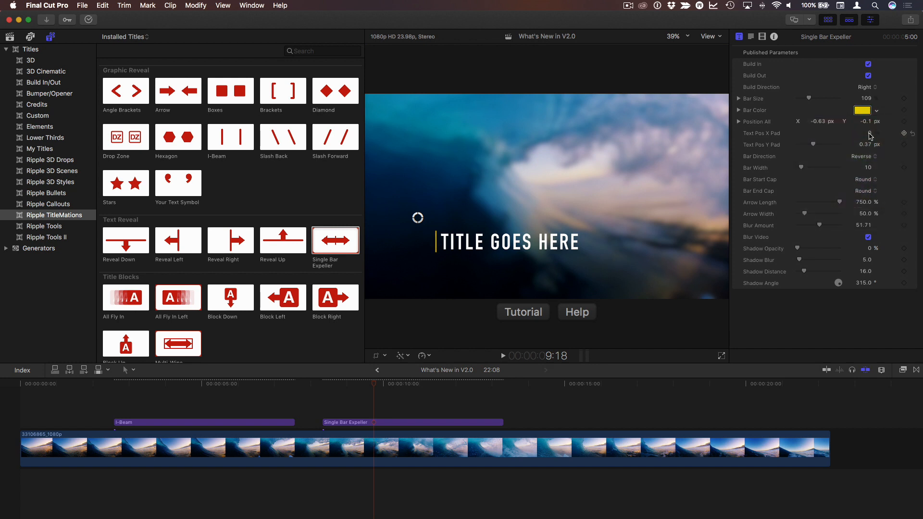
# Set the Single Bar Expeller's Text Pos X Pad to 243 px and play the title from its start
pyautogui.moveTo(870, 134); pyautogui.dragTo(870, 134)
pyautogui.click(319, 386)
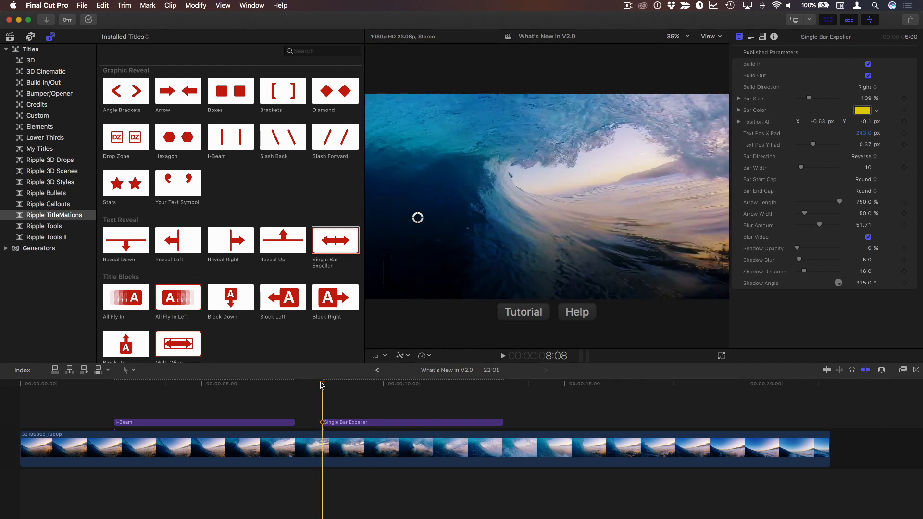
pyautogui.press('space')
pyautogui.press('space')
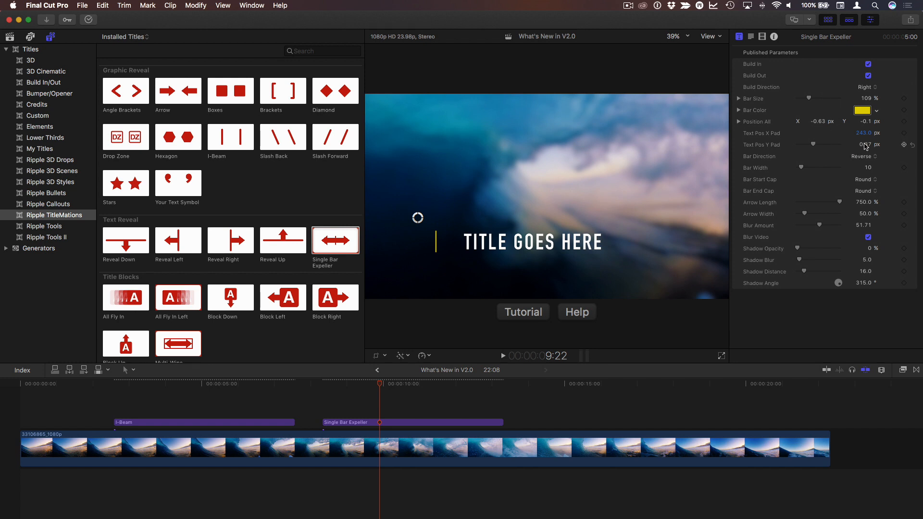
# Set the Single Bar Expeller's Text Pos Y Pad to 0.38 px and examine its bar direction, width and start cap options
pyautogui.moveTo(868, 146); pyautogui.dragTo(869, 142)
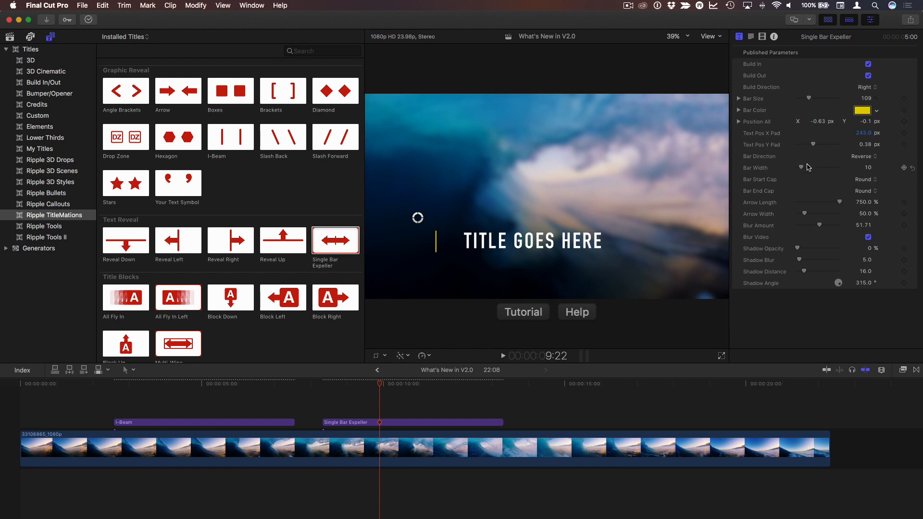
pyautogui.click(862, 160)
pyautogui.click(862, 156)
pyautogui.moveTo(801, 167)
pyautogui.mouseDown()
pyautogui.moveTo(814, 168)
pyautogui.moveTo(802, 169)
pyautogui.mouseUp()
pyautogui.click(866, 181)
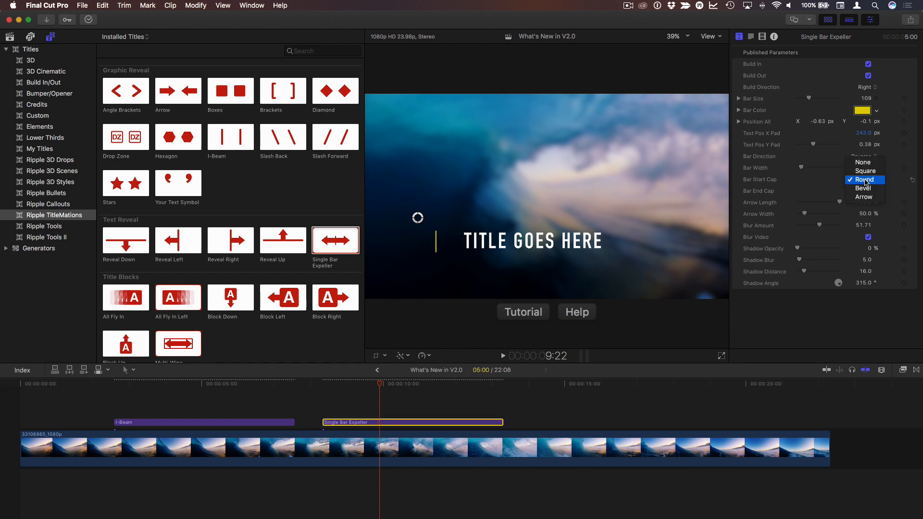
pyautogui.click(833, 180)
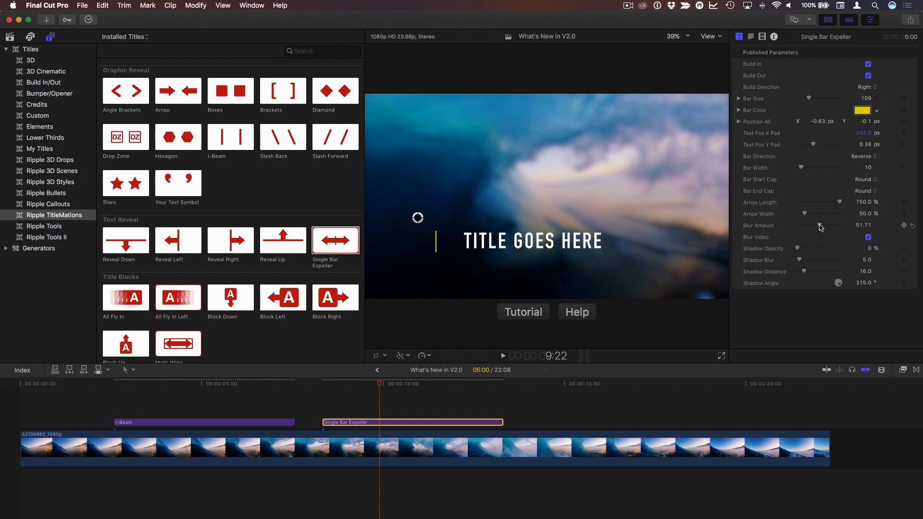
# Try the Single Bar Expeller title without Blur Video, restore the blur, and review the title from its start
pyautogui.click(869, 238)
pyautogui.click(869, 238)
pyautogui.moveTo(797, 248)
pyautogui.mouseDown()
pyautogui.moveTo(832, 248)
pyautogui.moveTo(795, 249)
pyautogui.mouseUp()
pyautogui.click(321, 384)
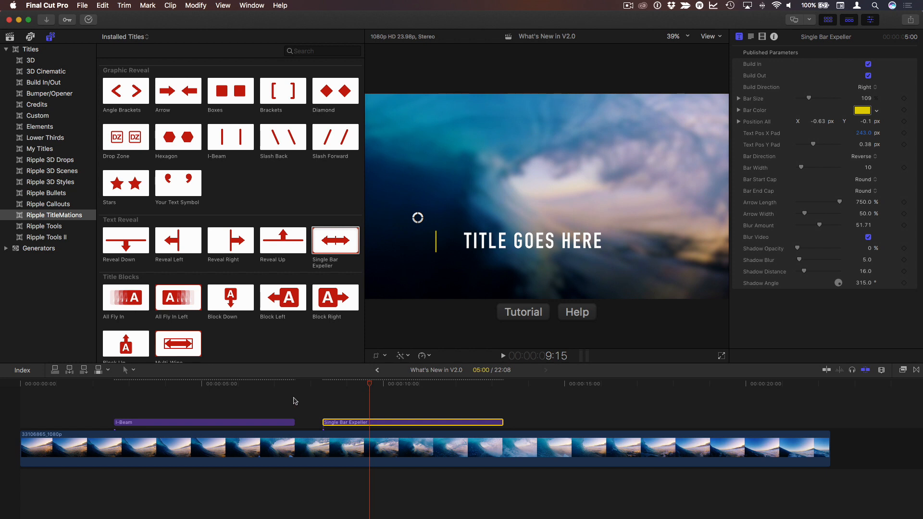
# Delete the I-Beam and Single Bar Expeller titles from the timeline and preview the All Fly In Left title
pyautogui.moveTo(222, 402); pyautogui.dragTo(345, 427)
pyautogui.press('Delete')
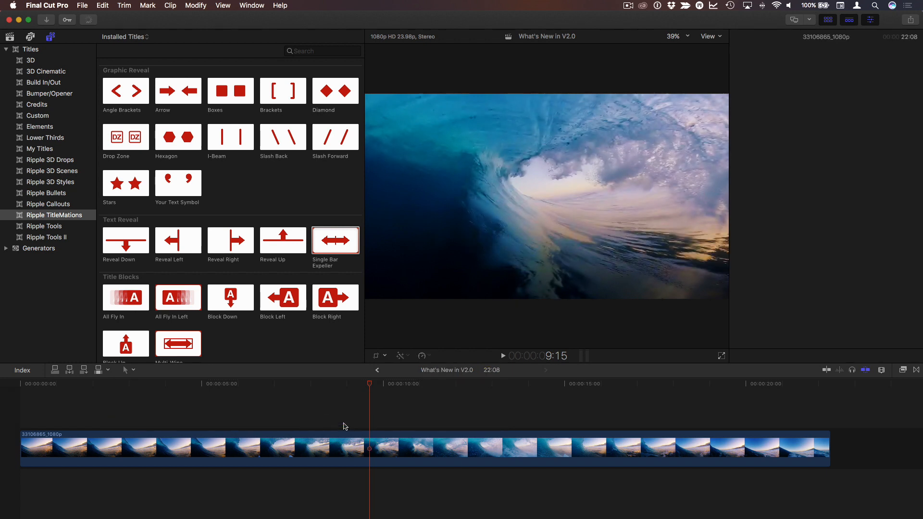
pyautogui.scroll(-2, 233, 193)
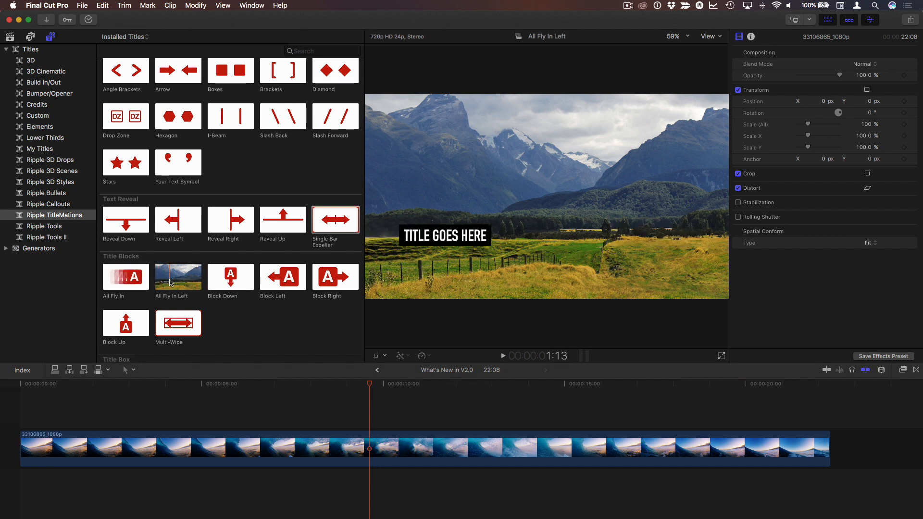
# Add the All Fly In Left title above the wave clip at the playhead and play it from its start
pyautogui.press('q')
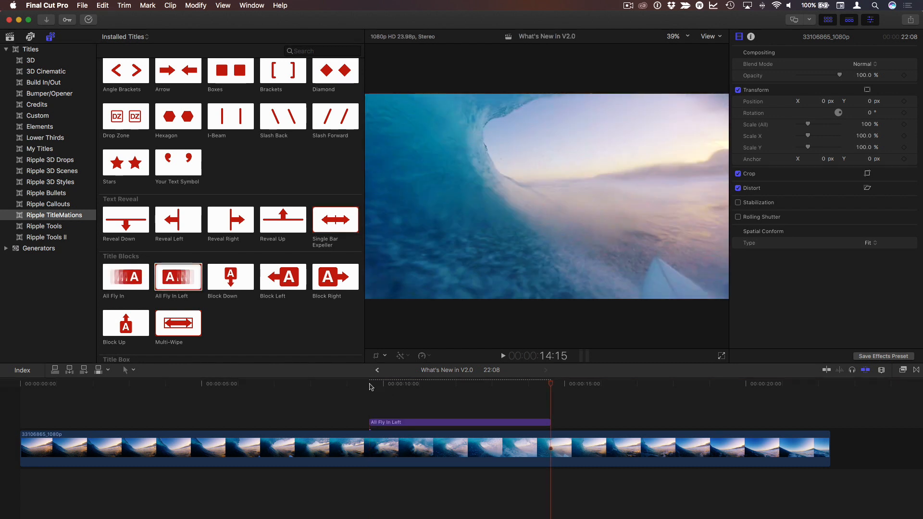
pyautogui.press('space')
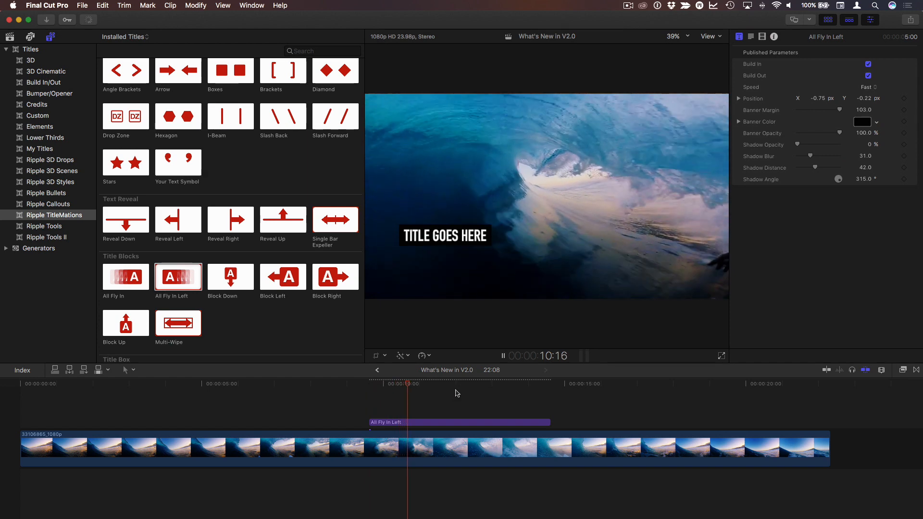
pyautogui.moveTo(443, 388); pyautogui.dragTo(371, 388)
pyautogui.press('space')
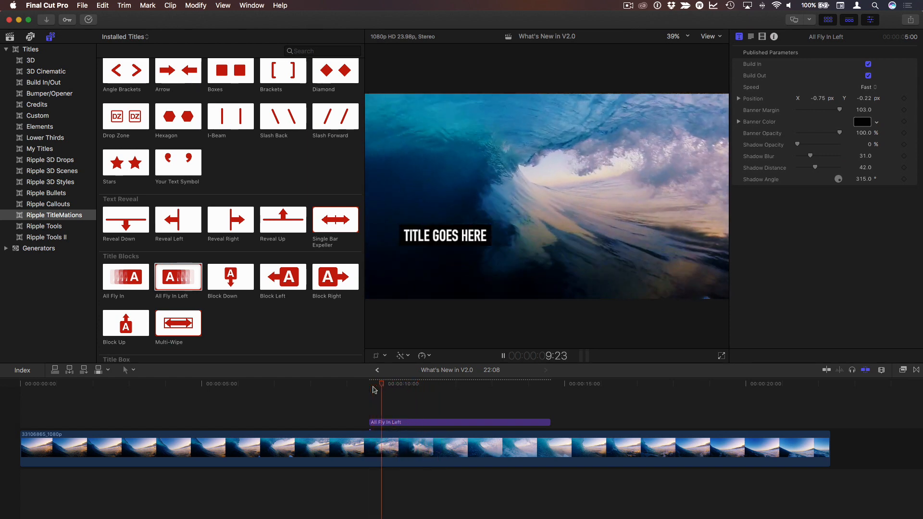
pyautogui.press('space')
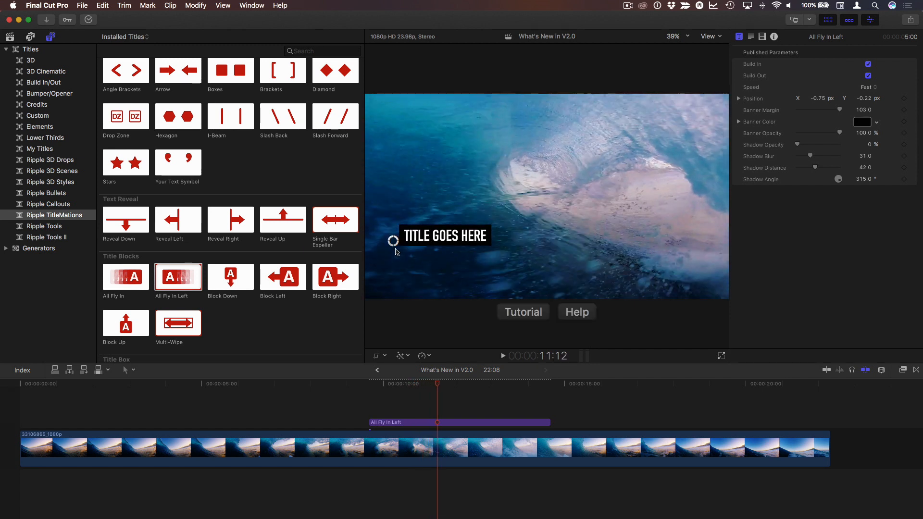
# Move the All Fly In Left title to about X 0.07, Y 0.24 px in the frame, and delete it from the timeline
pyautogui.moveTo(393, 245); pyautogui.dragTo(560, 151)
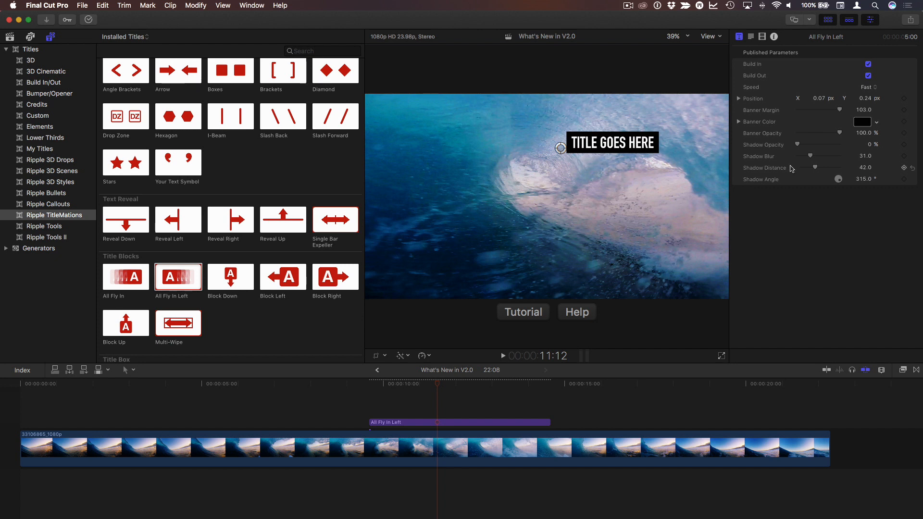
pyautogui.click(486, 427)
pyautogui.press('Delete')
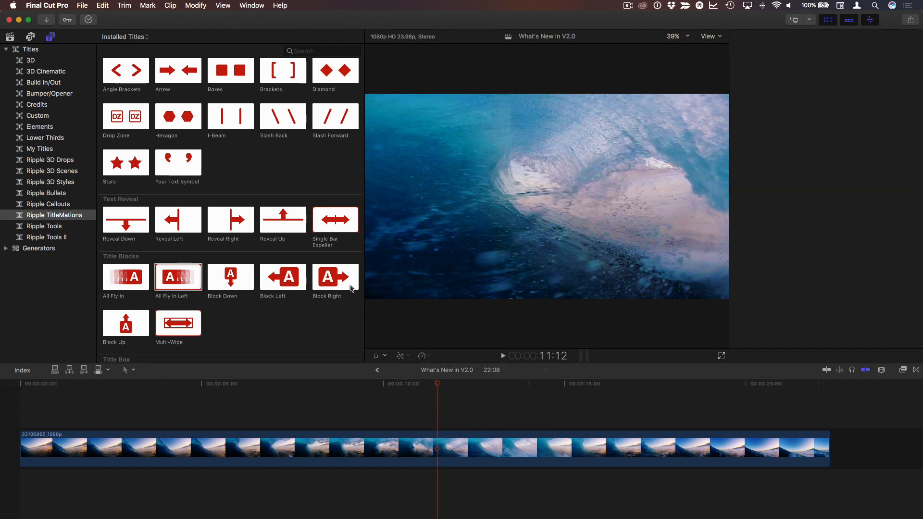
# Add the All Fly In title at about 3 seconds and the Multi-Wipe title at about 9 seconds above the wave clip
pyautogui.scroll(-2, 262, 292)
pyautogui.scroll(-3, 262, 291)
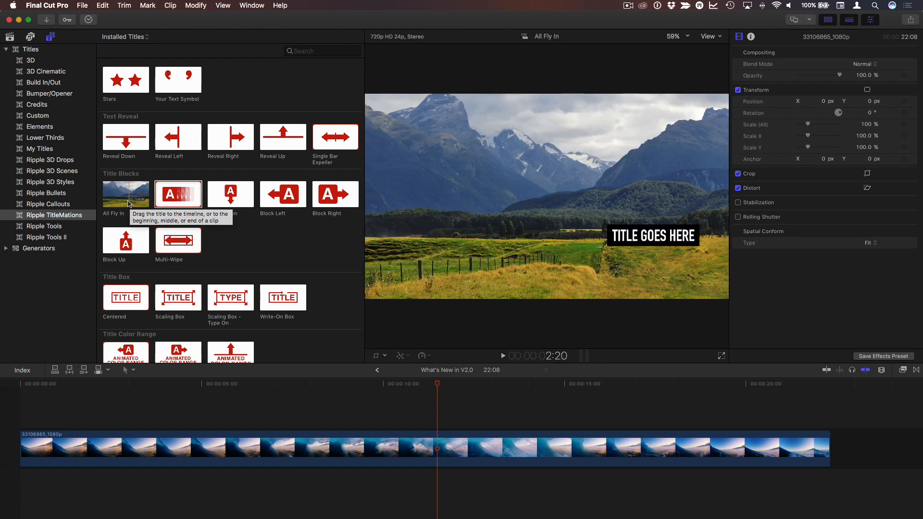
pyautogui.click(139, 385)
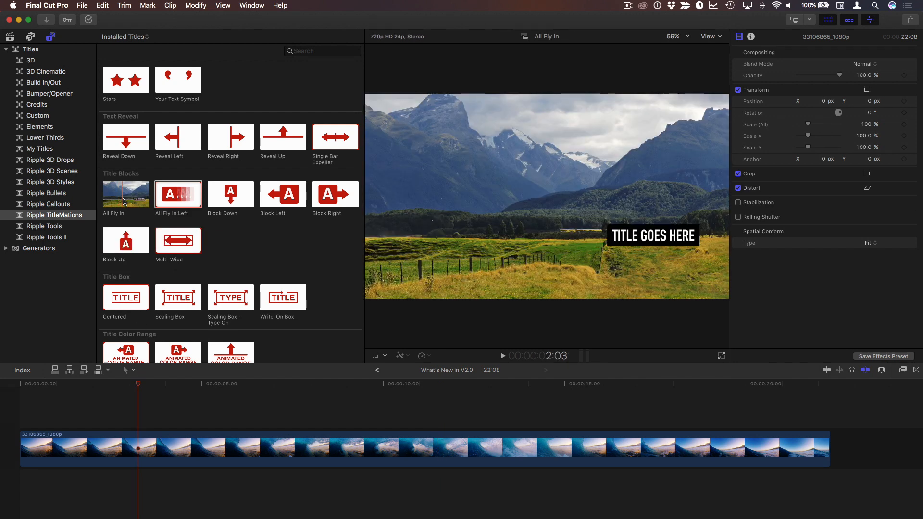
pyautogui.click(123, 200)
pyautogui.press('q')
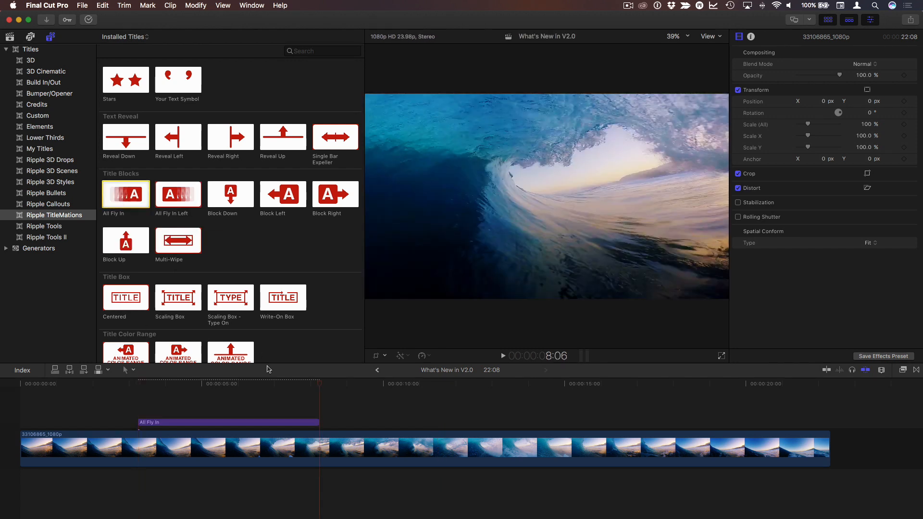
pyautogui.click(351, 387)
pyautogui.click(187, 245)
pyautogui.press('q')
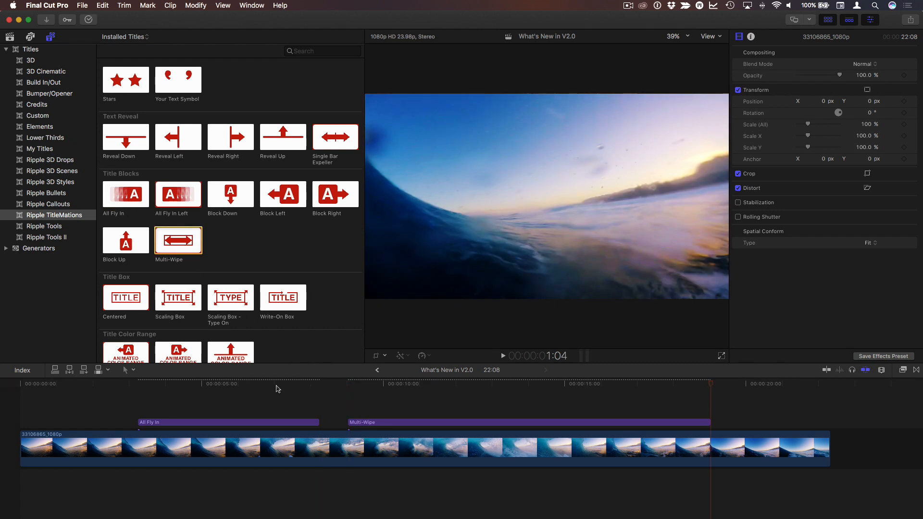
# Preview the All Fly In title's opening animation and examine its published parameters
pyautogui.click(232, 384)
pyautogui.click(159, 385)
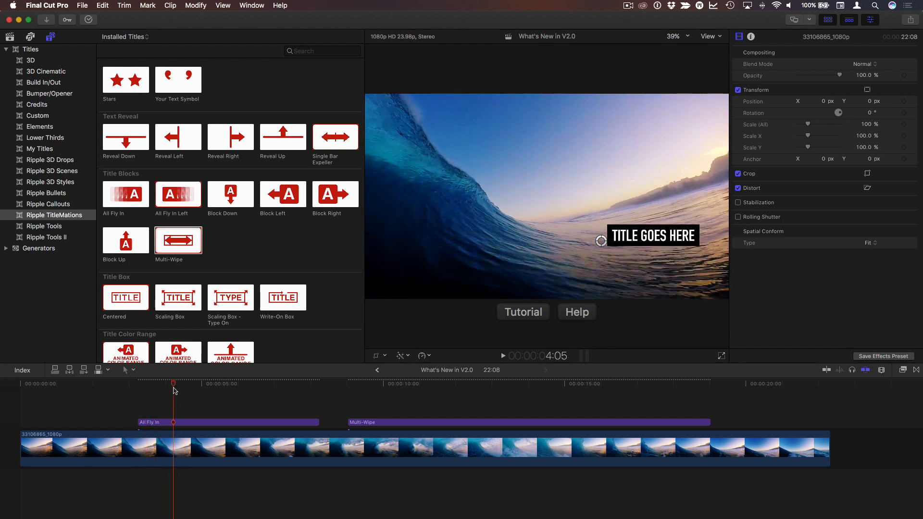
pyautogui.click(684, 138)
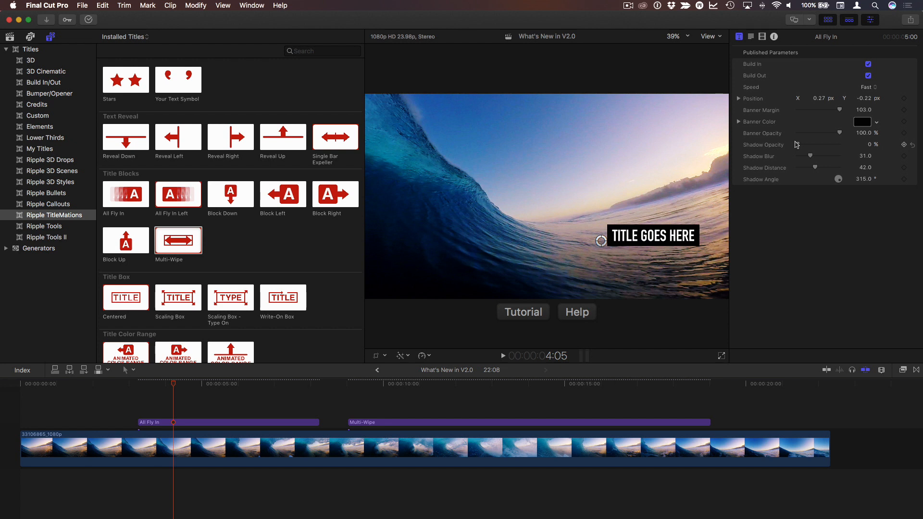
# Play the Multi-Wipe title from its start and skim through its wipe animation
pyautogui.click(348, 385)
pyautogui.press('space')
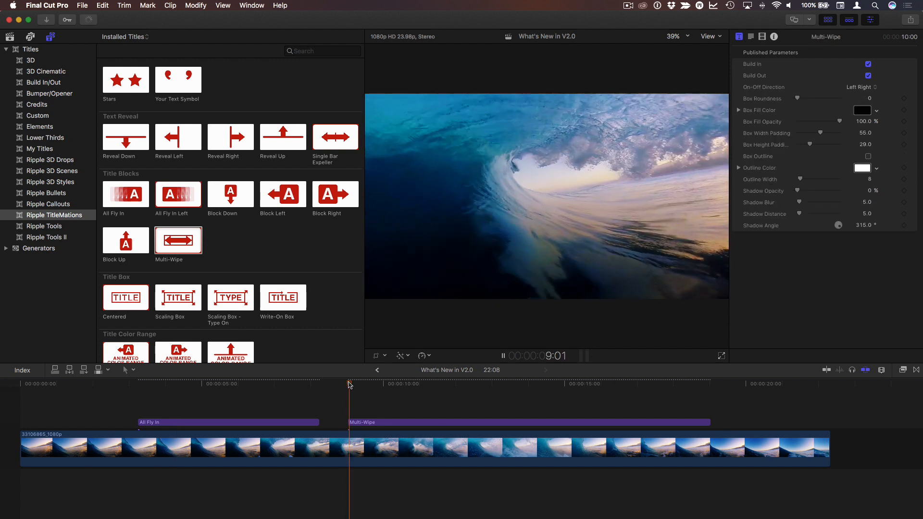
pyautogui.click(351, 386)
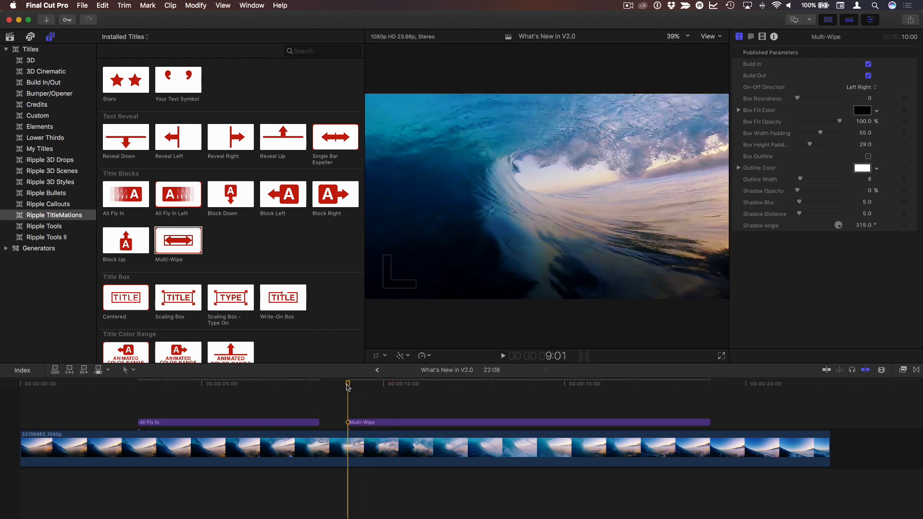
pyautogui.moveTo(354, 387); pyautogui.dragTo(467, 392)
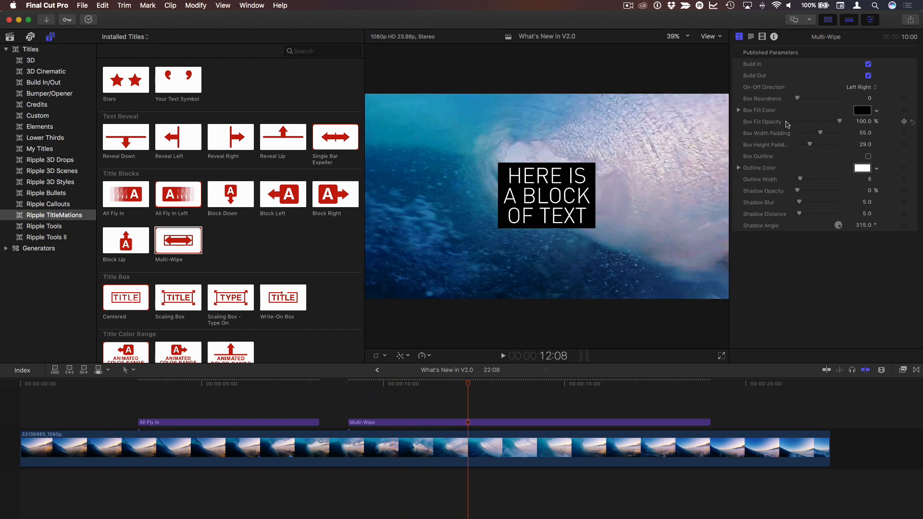
pyautogui.click(392, 387)
pyautogui.moveTo(392, 389); pyautogui.dragTo(524, 389)
# Set the Multi-Wipe's On-Off Direction to Right Left and its Box Roundness to 22
pyautogui.click(861, 88)
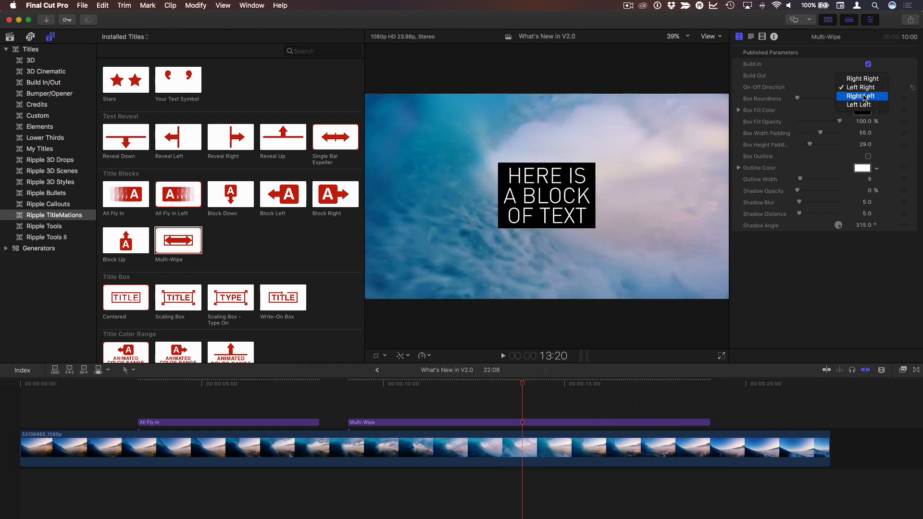
pyautogui.click(864, 96)
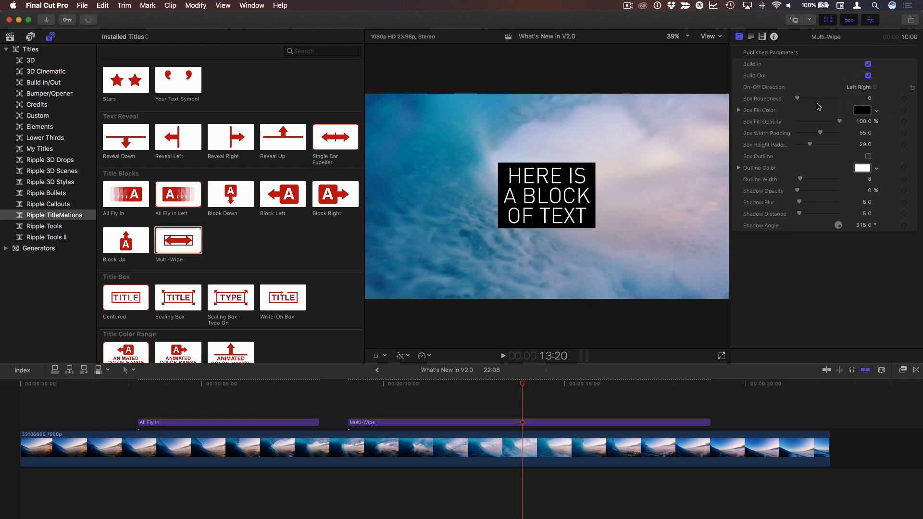
pyautogui.moveTo(803, 98)
pyautogui.mouseDown()
pyautogui.moveTo(826, 99)
pyautogui.moveTo(818, 98)
pyautogui.mouseUp()
# Fill the Multi-Wipe's box with bright blue at 87.12% opacity, with width padding 67 and height padding 41
pyautogui.click(877, 111)
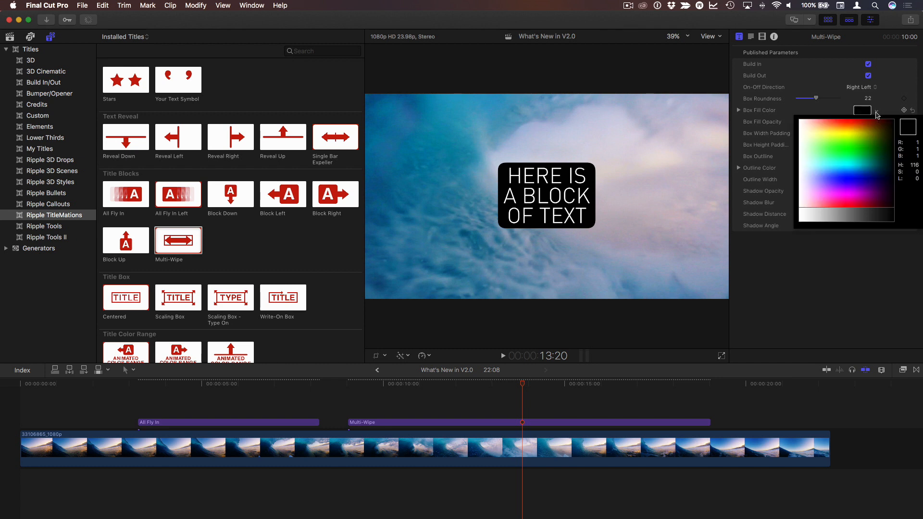
pyautogui.moveTo(864, 138); pyautogui.dragTo(860, 164)
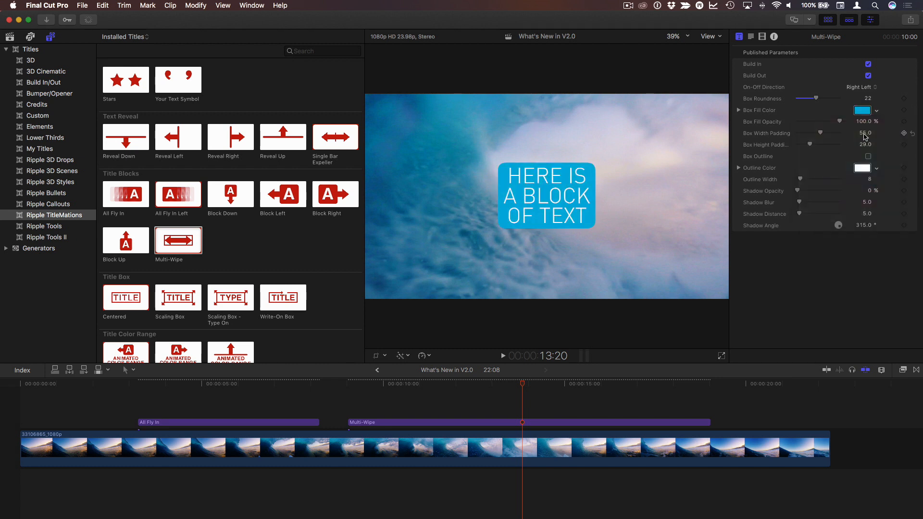
pyautogui.moveTo(836, 125); pyautogui.dragTo(819, 147)
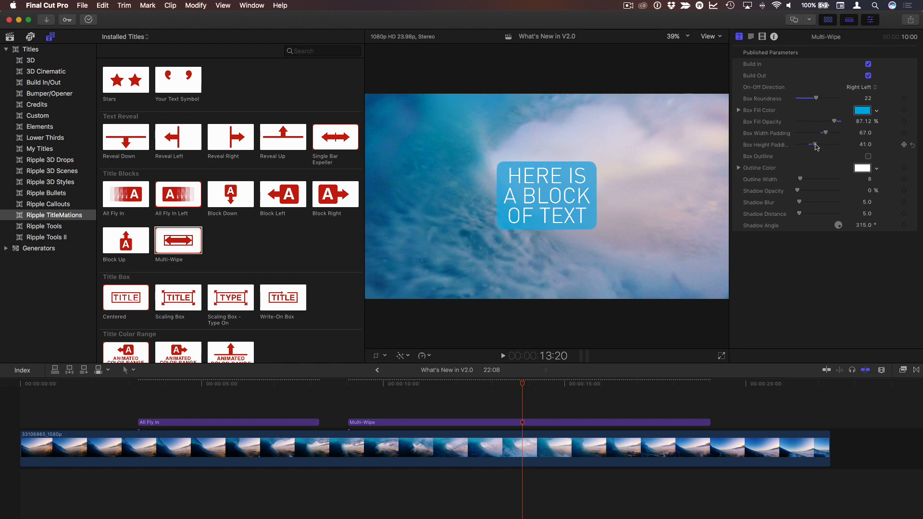
# Replace the Multi-Wipe's text with "CATCH A WAVE" and move the title below and right of the frame's center
pyautogui.doubleClick(553, 179)
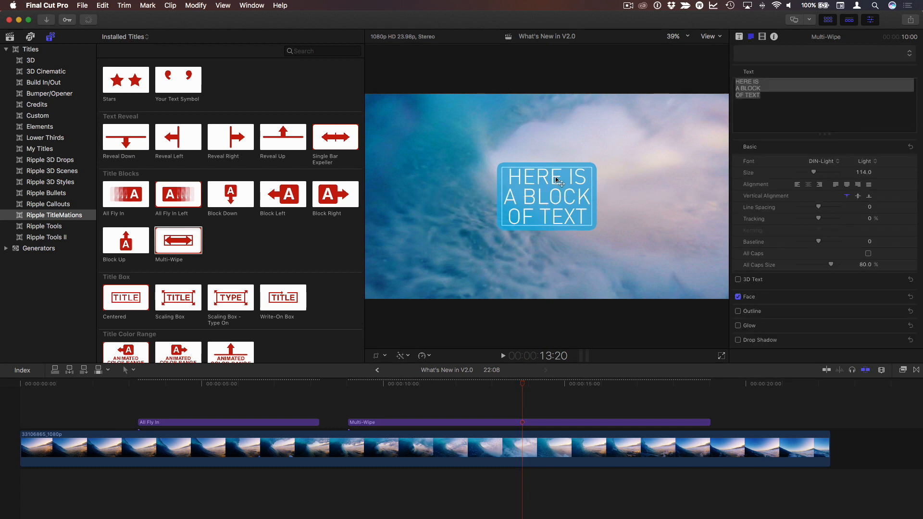
pyautogui.doubleClick(557, 178)
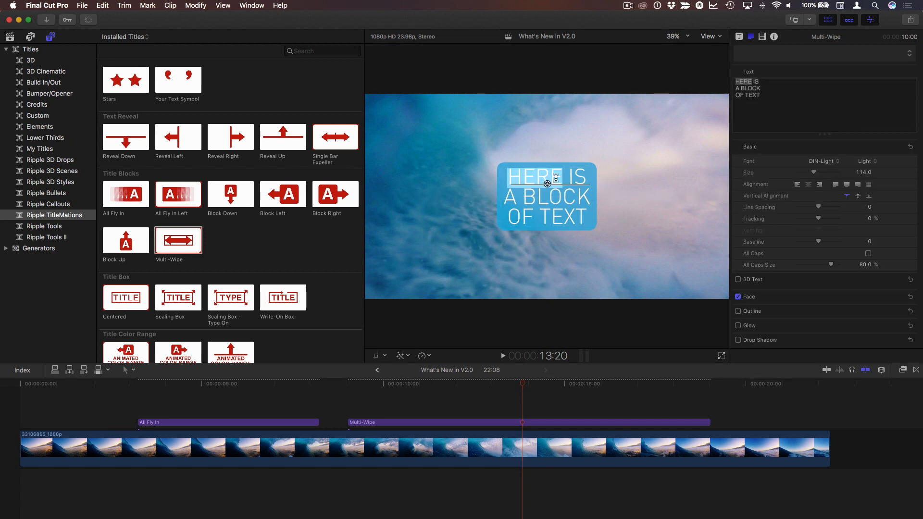
pyautogui.tripleClick(556, 177)
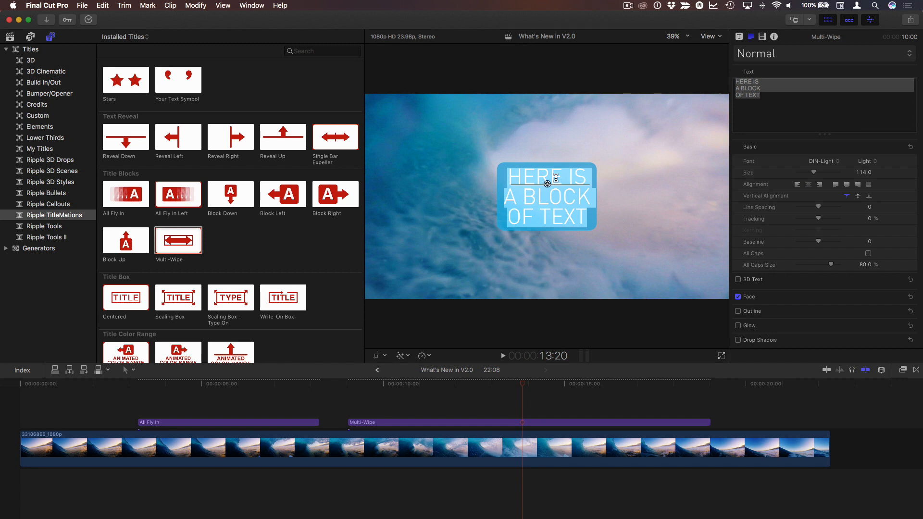
pyautogui.write('CATCH A')
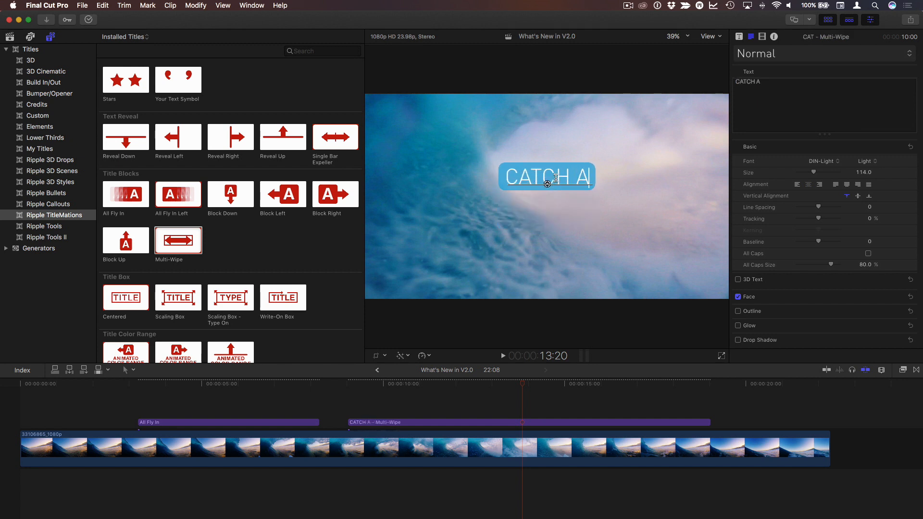
pyautogui.write(' WAVE')
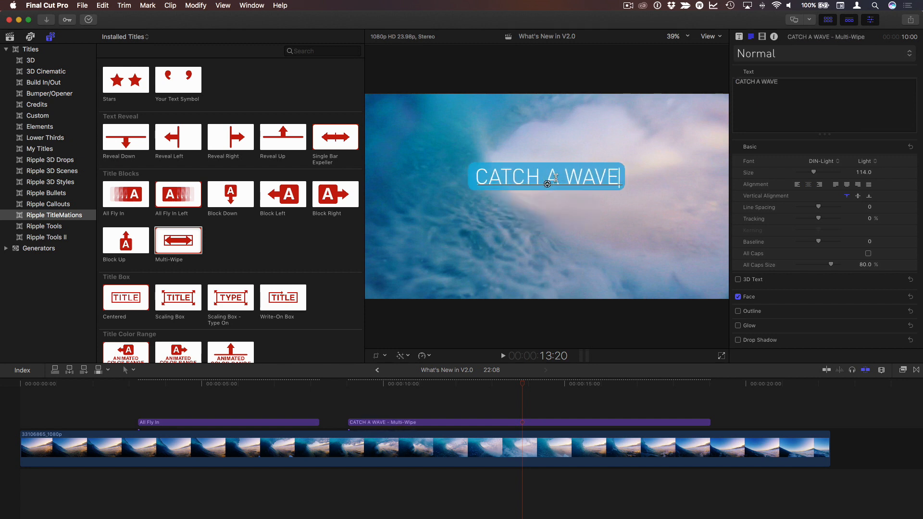
pyautogui.press('Escape')
pyautogui.moveTo(567, 177); pyautogui.dragTo(624, 217)
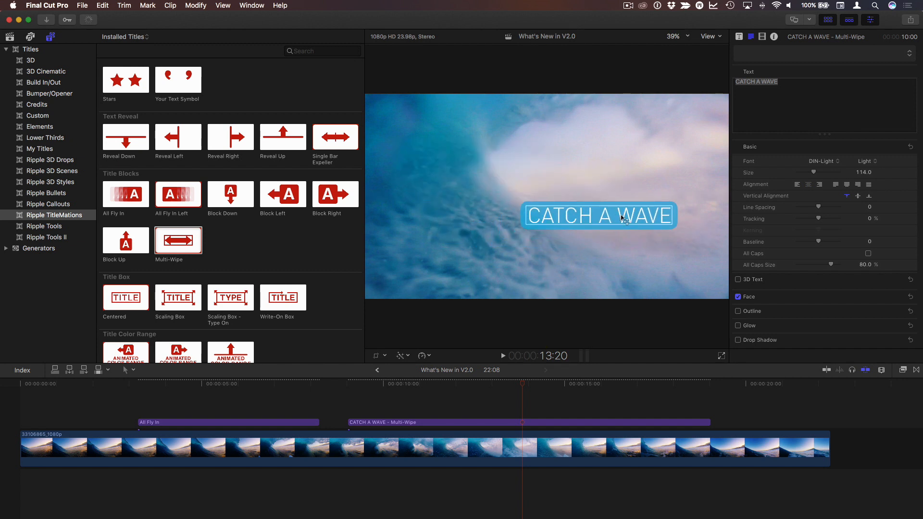
# Turn on the Multi-Wipe's Box Outline with width 7 and set its shadow opacity to 100%, blur to 65 and distance to 30
pyautogui.click(740, 37)
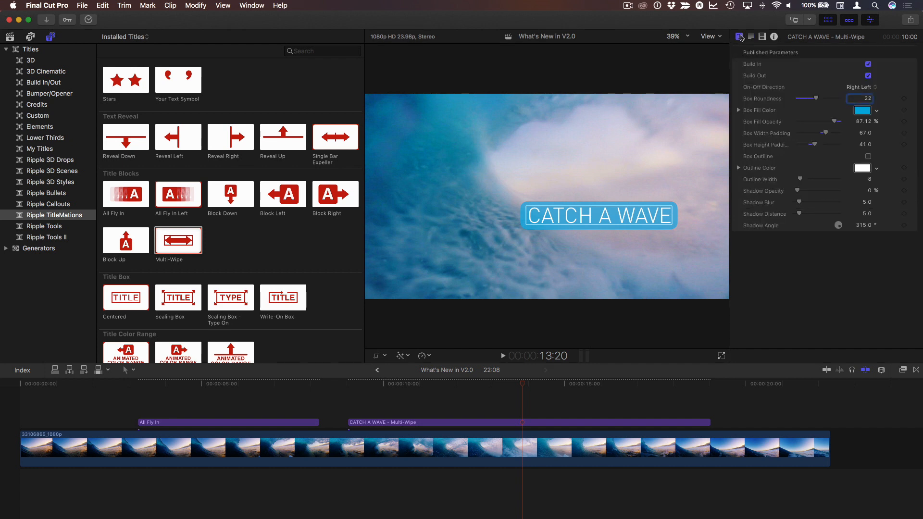
pyautogui.click(869, 157)
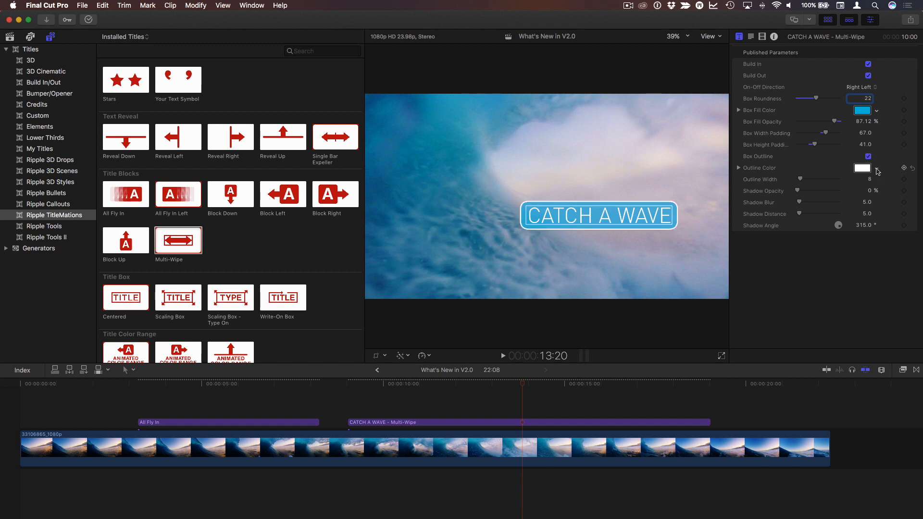
pyautogui.moveTo(802, 181); pyautogui.dragTo(810, 215)
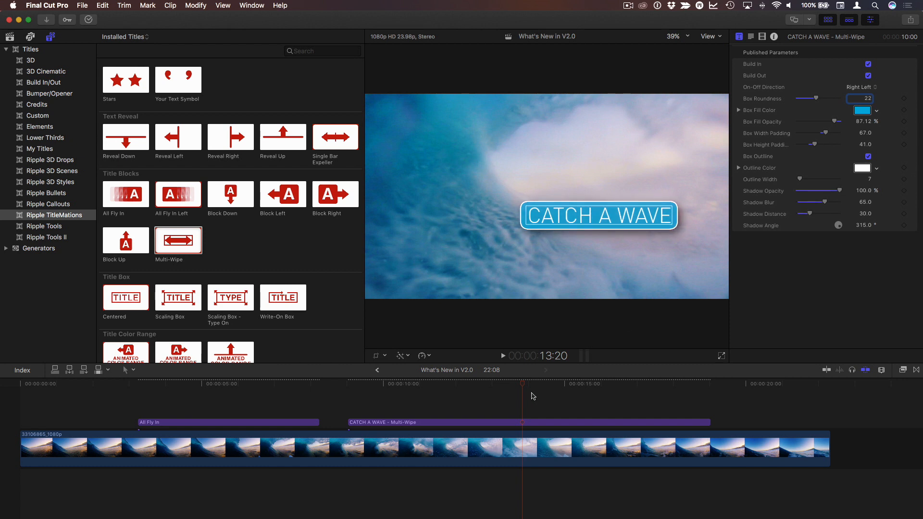
# Move the CATCH A WAVE title to the lower middle of the frame and set its Box Roundness to 0
pyautogui.moveTo(522, 387); pyautogui.dragTo(542, 387)
pyautogui.moveTo(597, 222); pyautogui.dragTo(516, 244)
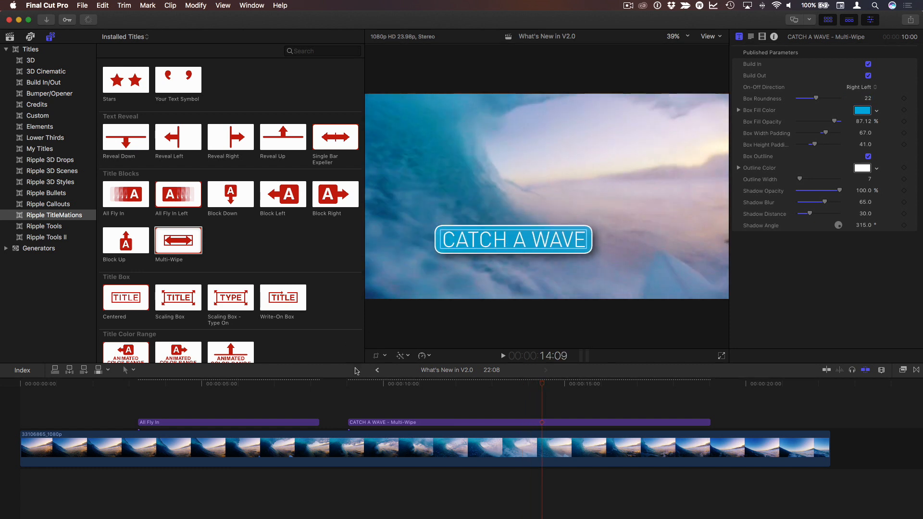
pyautogui.click(347, 387)
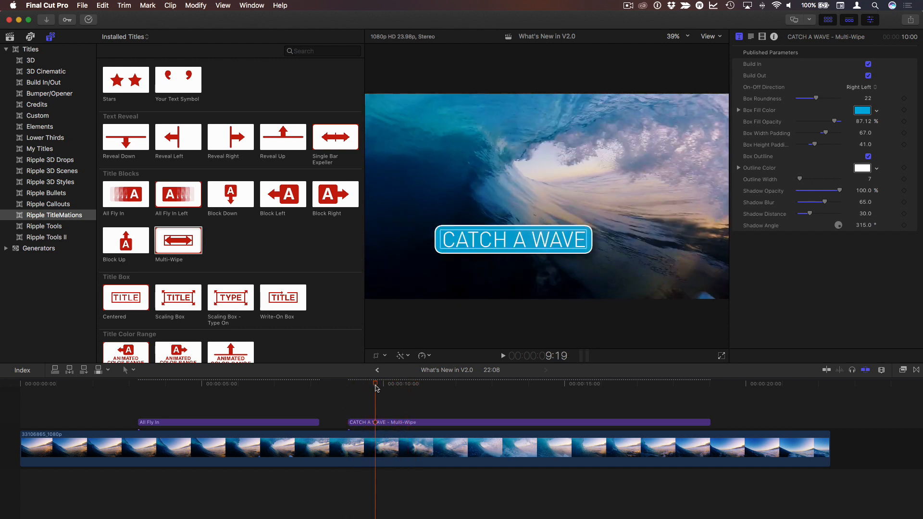
pyautogui.moveTo(817, 99); pyautogui.dragTo(773, 102)
# Shorten the CATCH A WAVE title to 2:08 and place a copy on the layer above, starting at about 10:18
pyautogui.moveTo(708, 422); pyautogui.dragTo(432, 422)
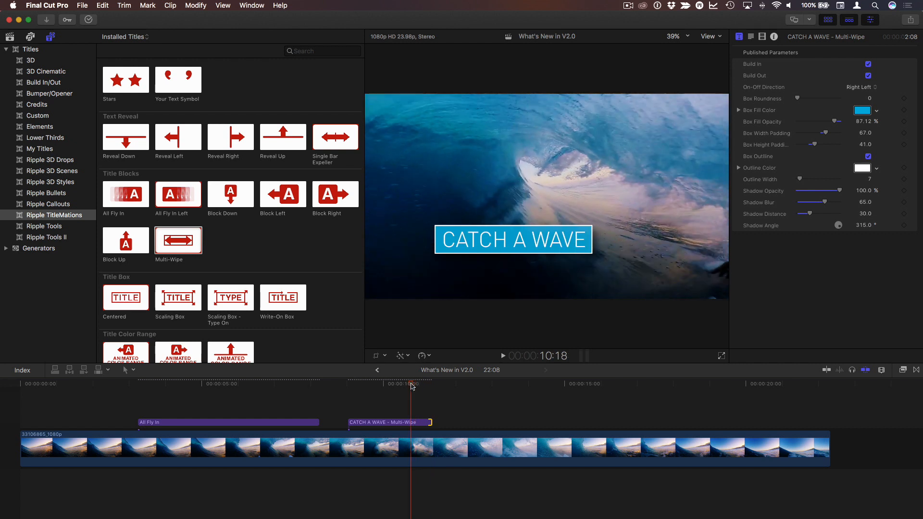
pyautogui.moveTo(388, 427); pyautogui.dragTo(450, 414)
# Move the upper CATCH A WAVE copy just below the frame's center and set its On-Off Direction to Left Right
pyautogui.click(451, 384)
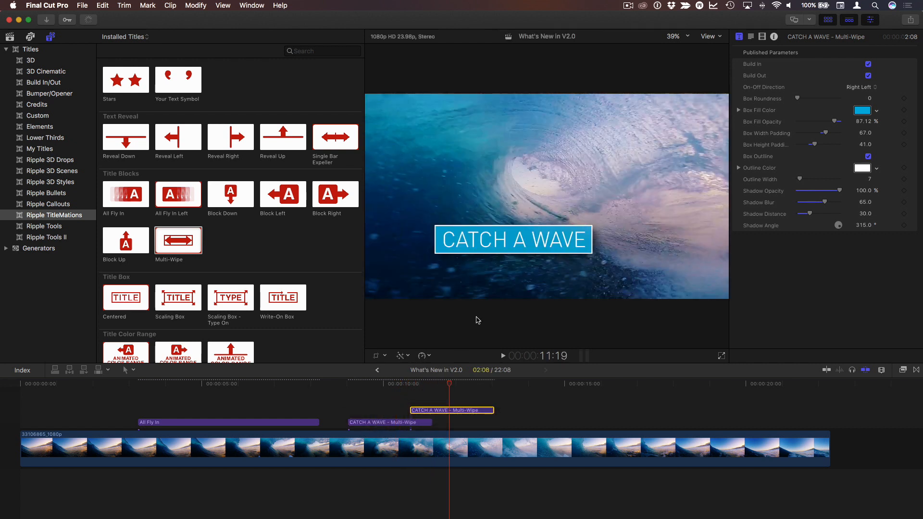
pyautogui.moveTo(511, 242); pyautogui.dragTo(508, 206)
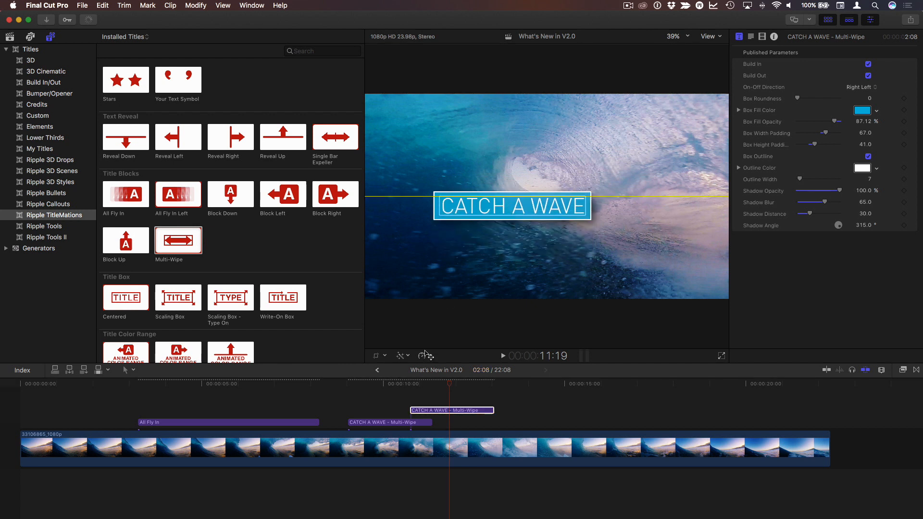
pyautogui.doubleClick(509, 207)
pyautogui.click(739, 38)
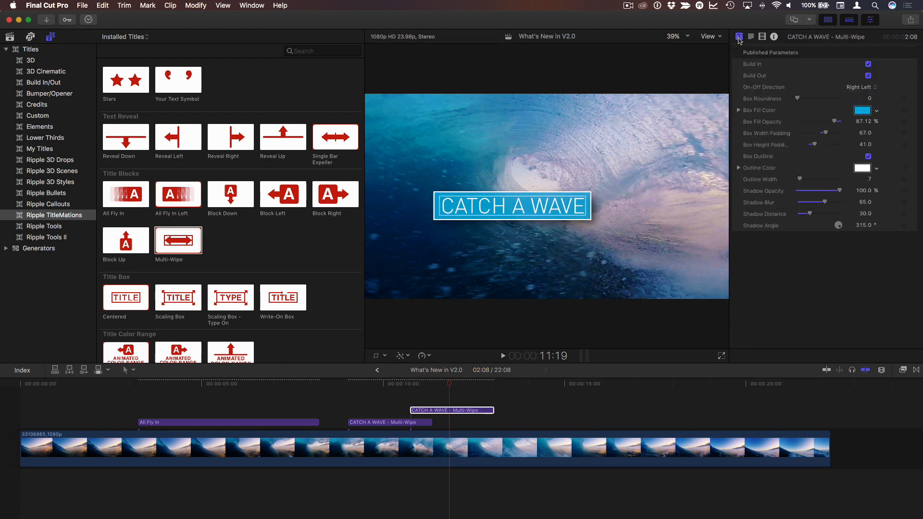
pyautogui.click(860, 87)
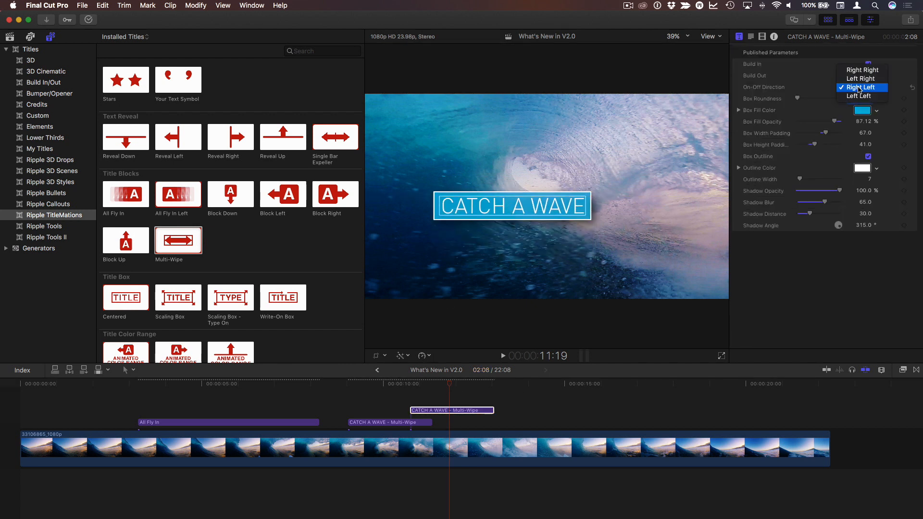
pyautogui.click(861, 79)
# Nudge the upper CATCH A WAVE copy three frames later in the timeline
pyautogui.moveTo(404, 384); pyautogui.dragTo(423, 386)
pyautogui.hotkey('shift', 'Left')
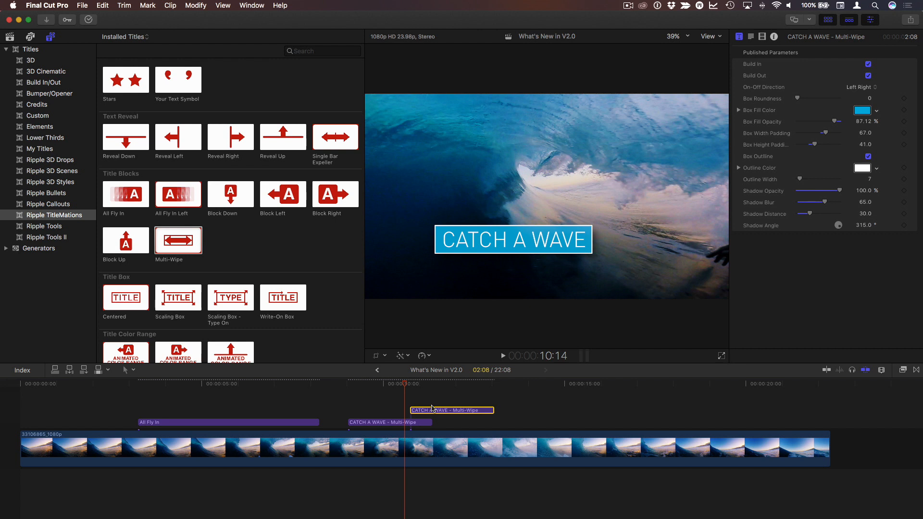
pyautogui.press('.')
pyautogui.press('.')
pyautogui.press('.')
# Play and scrub through the overlap of the two CATCH A WAVE titles to examine their wipes
pyautogui.moveTo(400, 382)
pyautogui.mouseDown()
pyautogui.moveTo(427, 383)
pyautogui.moveTo(383, 384)
pyautogui.mouseUp()
pyautogui.press('space')
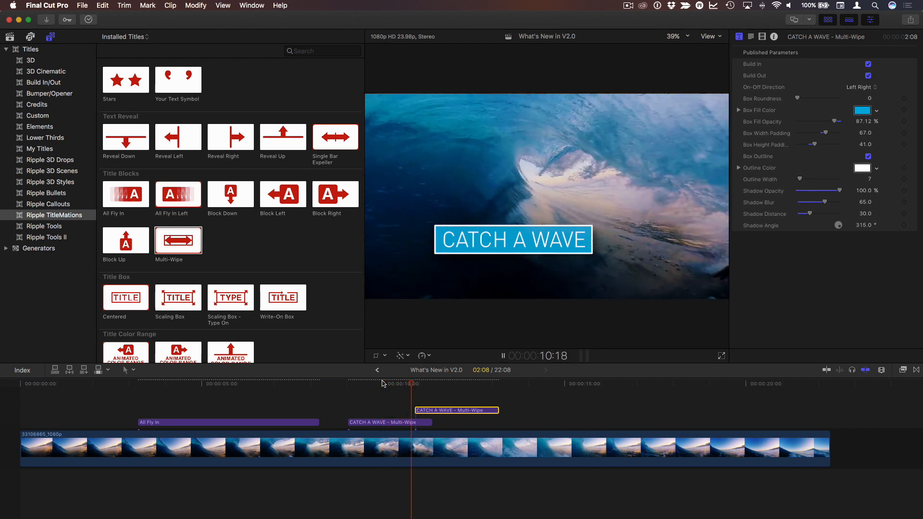
pyautogui.moveTo(383, 383); pyautogui.dragTo(426, 387)
pyautogui.click(396, 384)
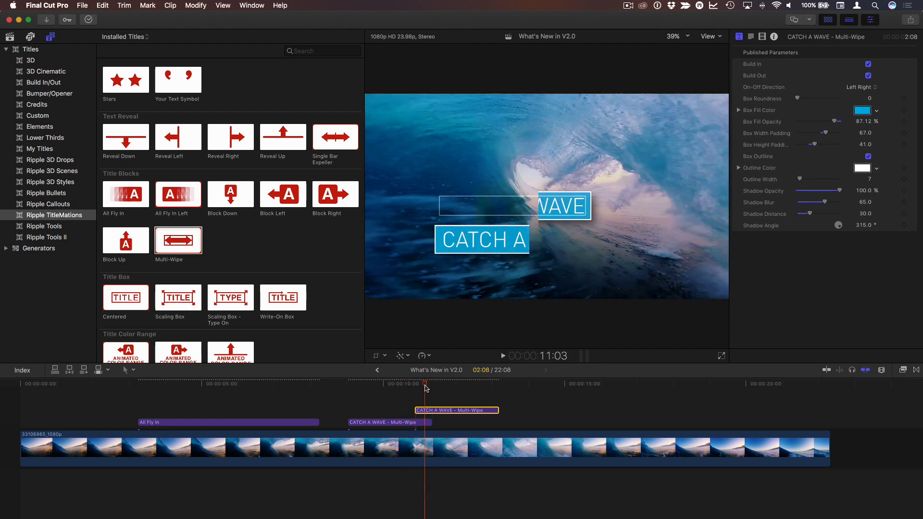
# Align the upper CATCH A WAVE copy over the original title in the frame and nudge it one frame earlier
pyautogui.moveTo(559, 236)
pyautogui.mouseDown()
pyautogui.moveTo(558, 245)
pyautogui.moveTo(572, 245)
pyautogui.mouseUp()
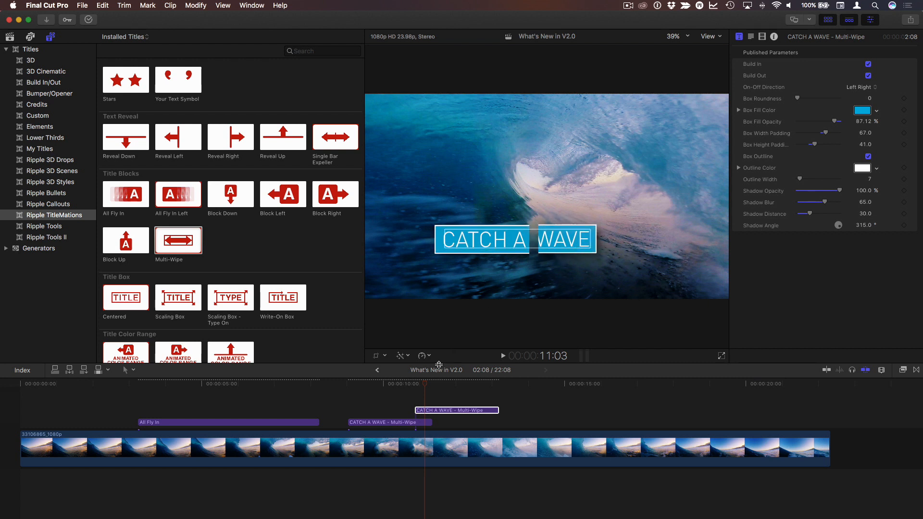
pyautogui.click(430, 411)
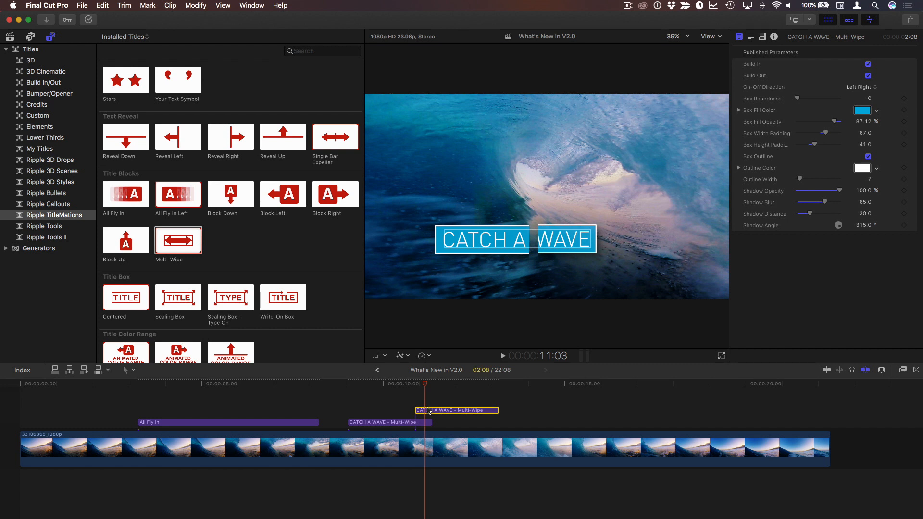
pyautogui.press(',')
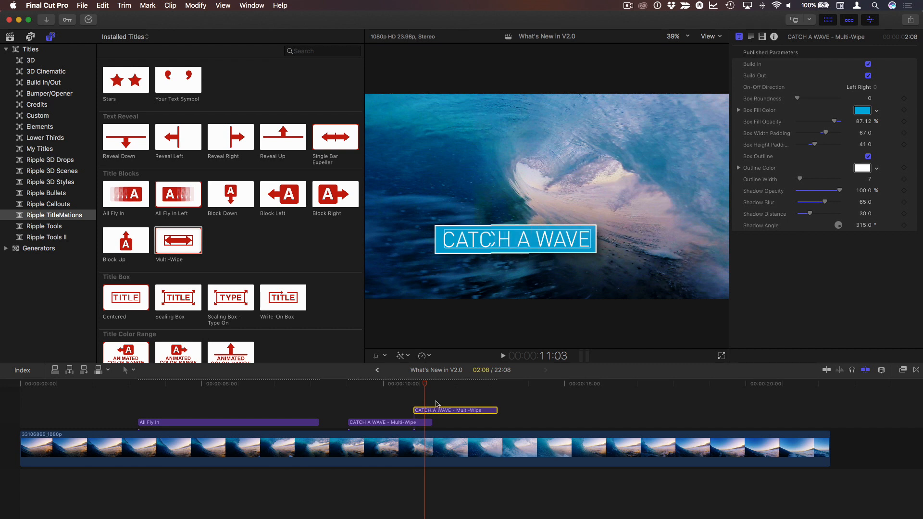
pyautogui.click(566, 247)
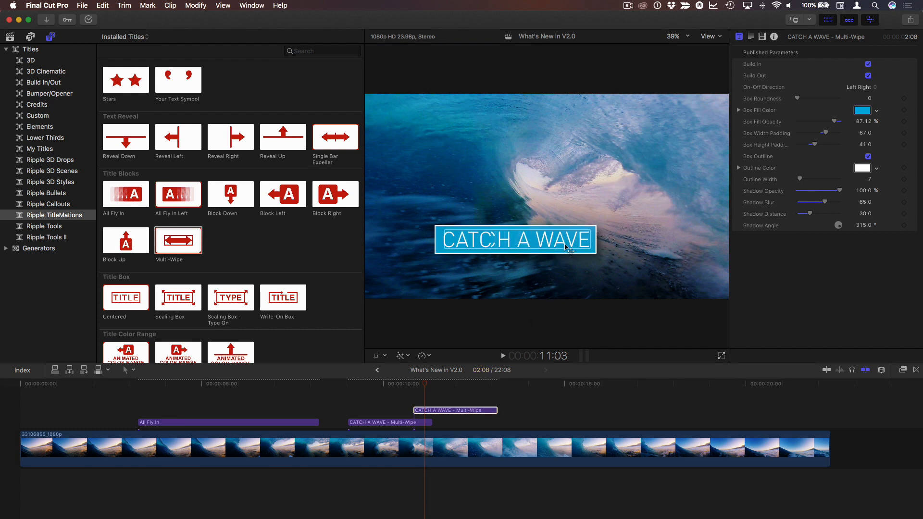
# Replace the upper copy's text with "TODAY"
pyautogui.click(455, 383)
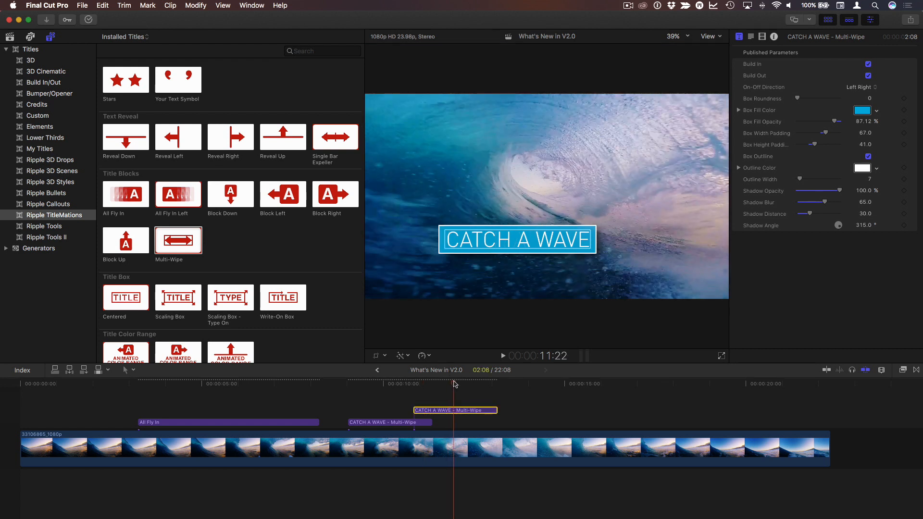
pyautogui.doubleClick(539, 240)
pyautogui.press('super+a')
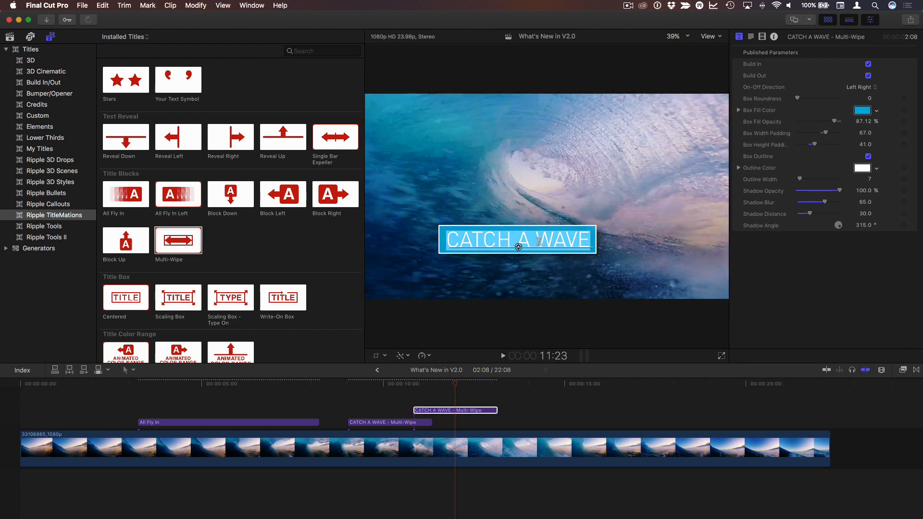
pyautogui.write('TODAY')
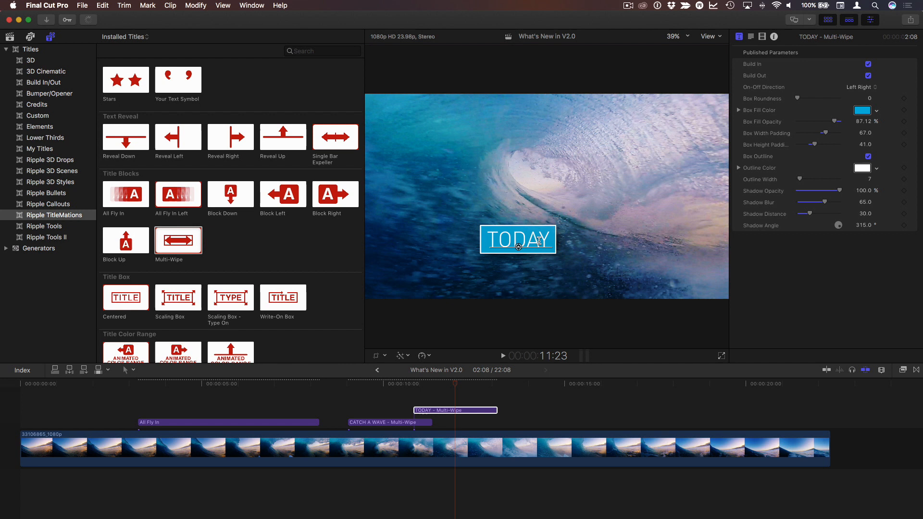
pyautogui.click(541, 406)
# Play the transition from the CATCH A WAVE title to the TODAY title
pyautogui.click(377, 384)
pyautogui.press('space')
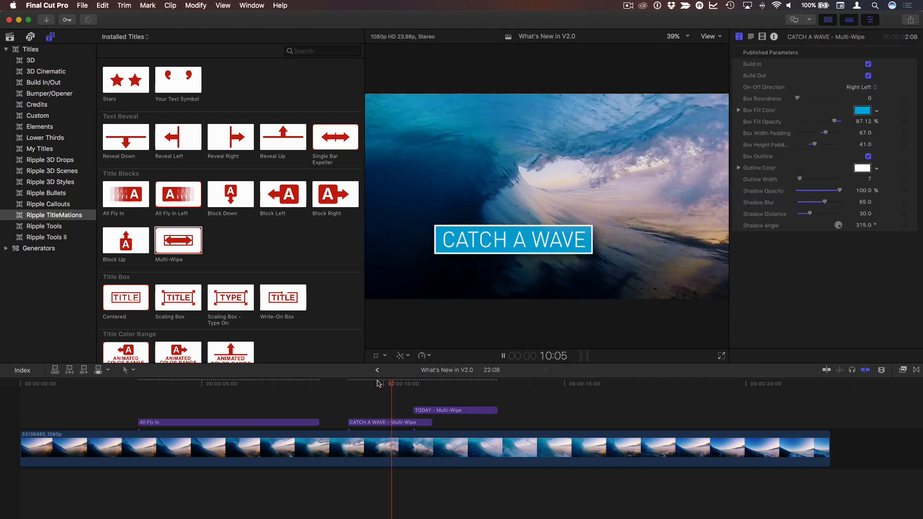
pyautogui.press('space')
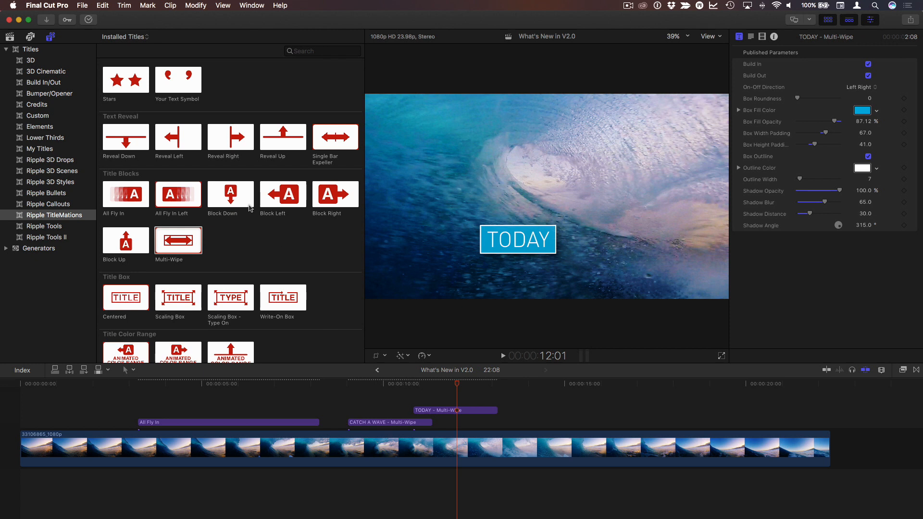
# Connect the Centered title from the Title Box category above the wave clip at 13:14 and preview it
pyautogui.scroll(-2, 255, 249)
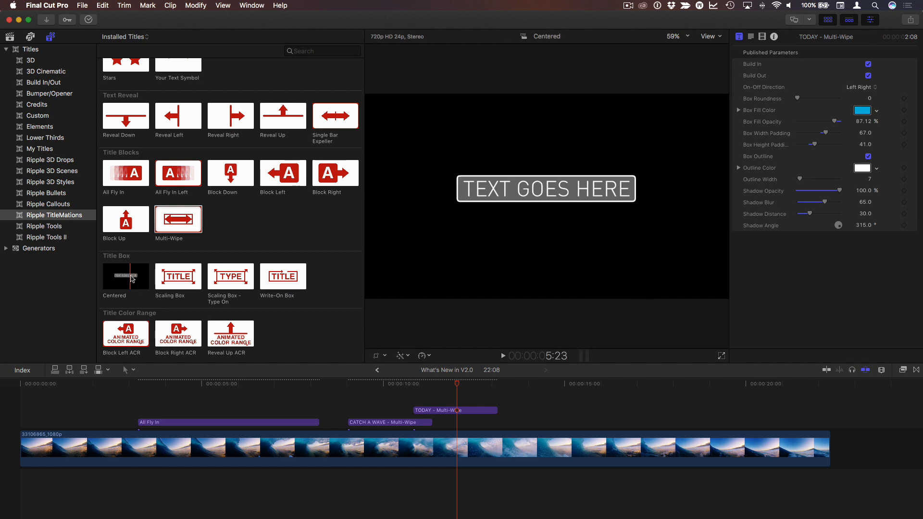
pyautogui.click(514, 385)
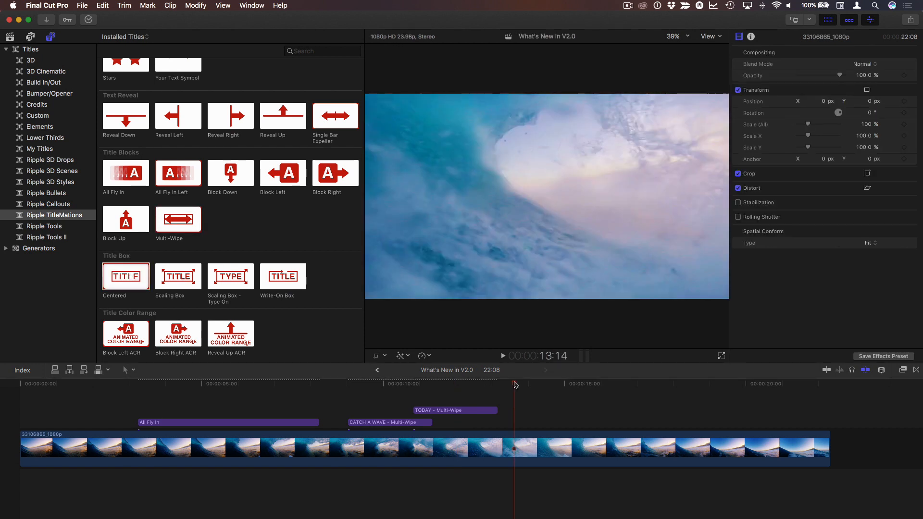
pyautogui.press('q')
pyautogui.click(514, 385)
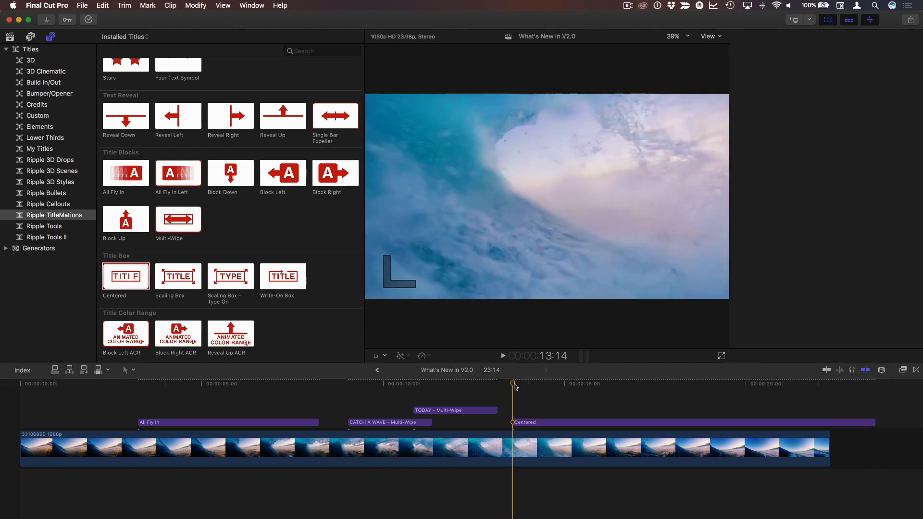
pyautogui.press('space')
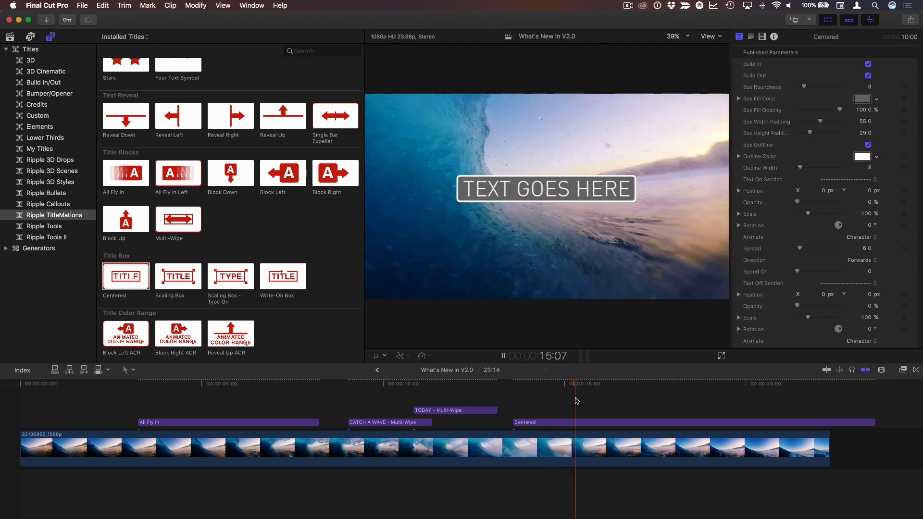
pyautogui.press('space')
# Shorten the Centered title to 5:05 and position it slightly below and right of the frame's center
pyautogui.moveTo(543, 202); pyautogui.dragTo(492, 258)
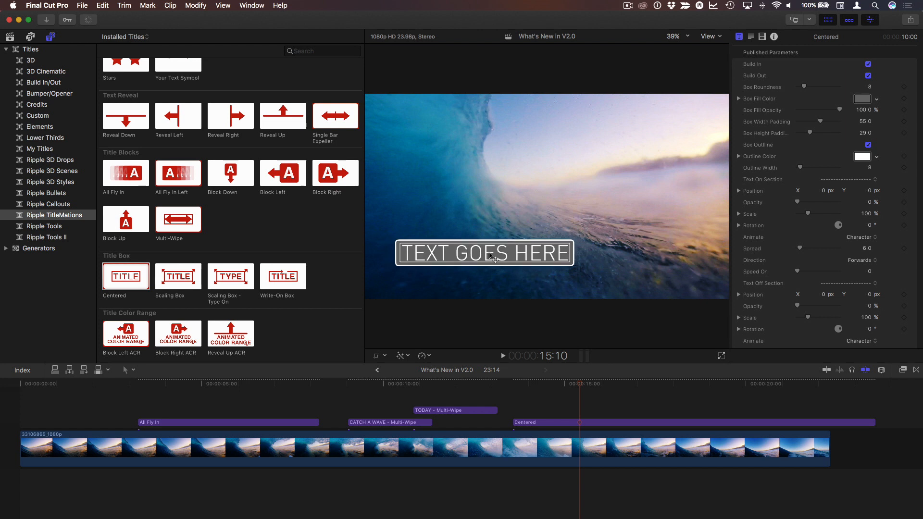
pyautogui.doubleClick(492, 257)
pyautogui.moveTo(876, 423); pyautogui.dragTo(701, 422)
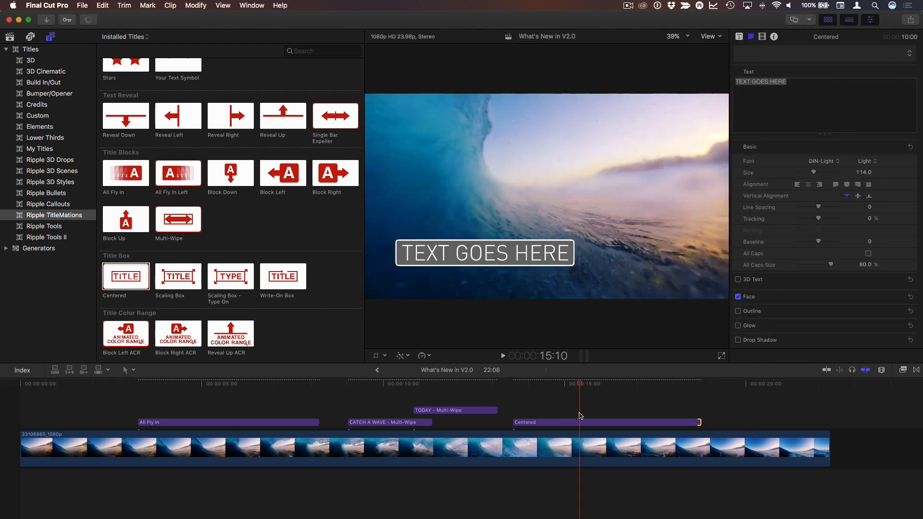
pyautogui.click(581, 415)
pyautogui.moveTo(476, 245); pyautogui.dragTo(527, 198)
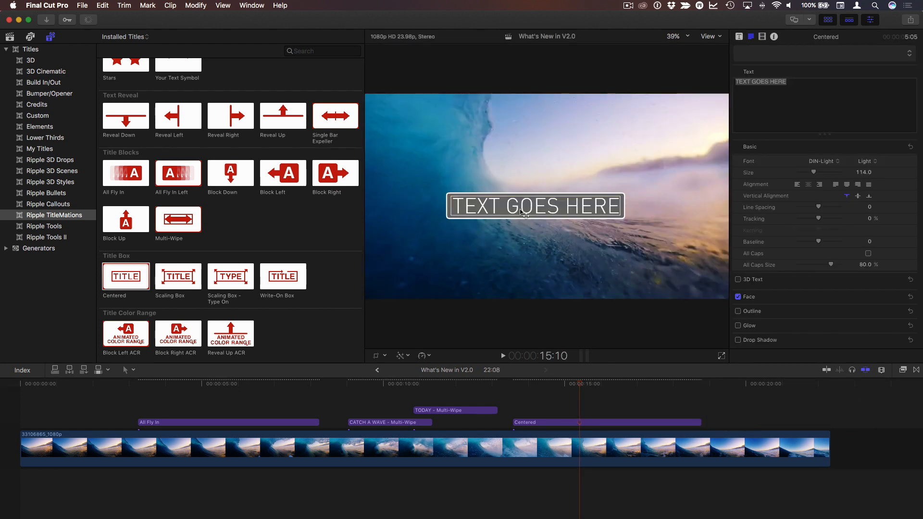
# Replace the Centered title's placeholder text with "CATCH A WAVE"
pyautogui.doubleClick(521, 209)
pyautogui.tripleClick(520, 210)
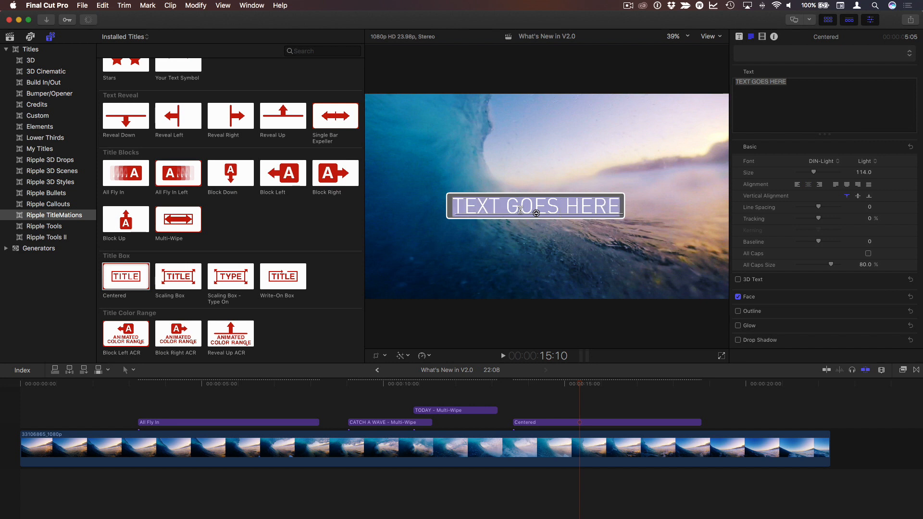
pyautogui.write('CATCH A')
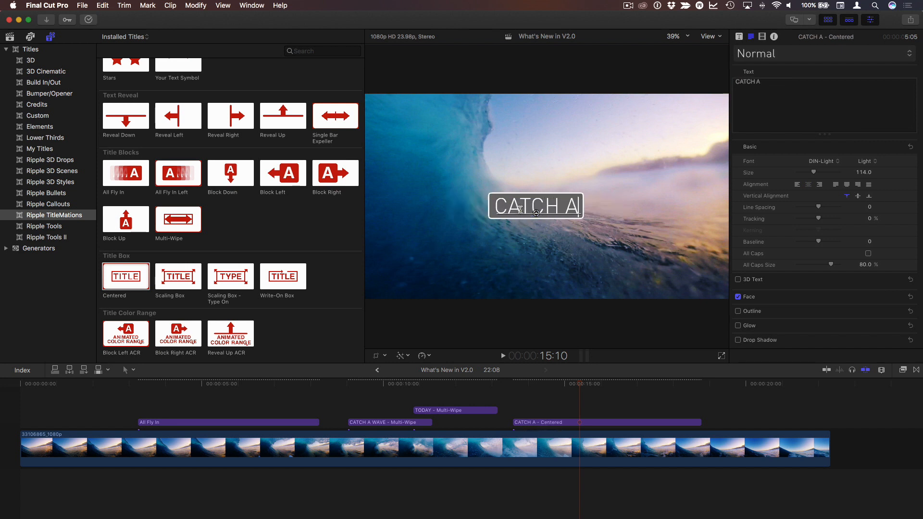
pyautogui.write(' WAVE')
pyautogui.press('Escape')
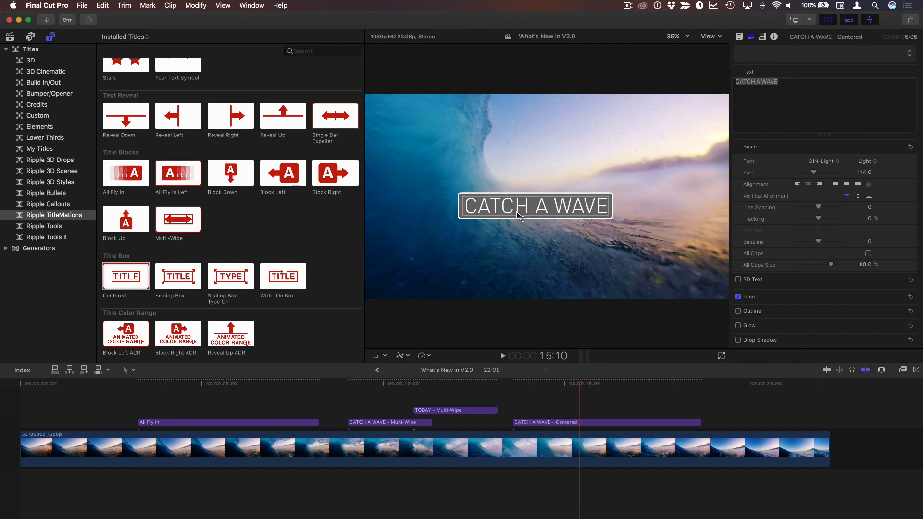
# Set the Centered title's Box Roundness to 3 and its Box Fill Color to light blue
pyautogui.click(739, 37)
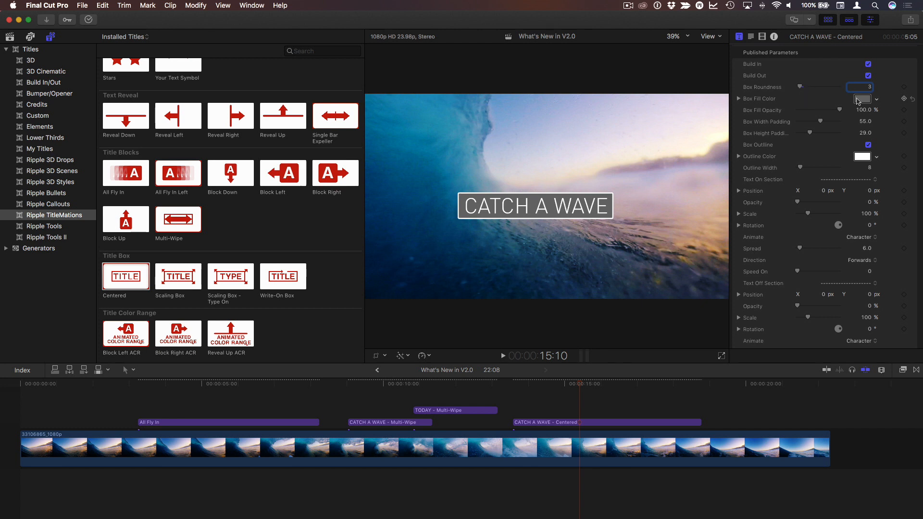
pyautogui.click(878, 99)
pyautogui.click(838, 156)
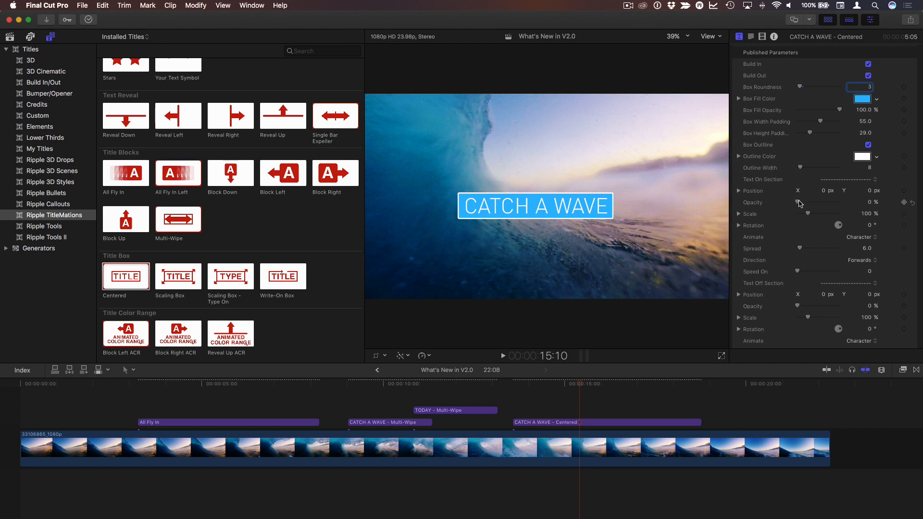
# Play the Centered title's build-in from its start at 13:14
pyautogui.moveTo(519, 388); pyautogui.dragTo(513, 388)
pyautogui.press('space')
pyautogui.press('space')
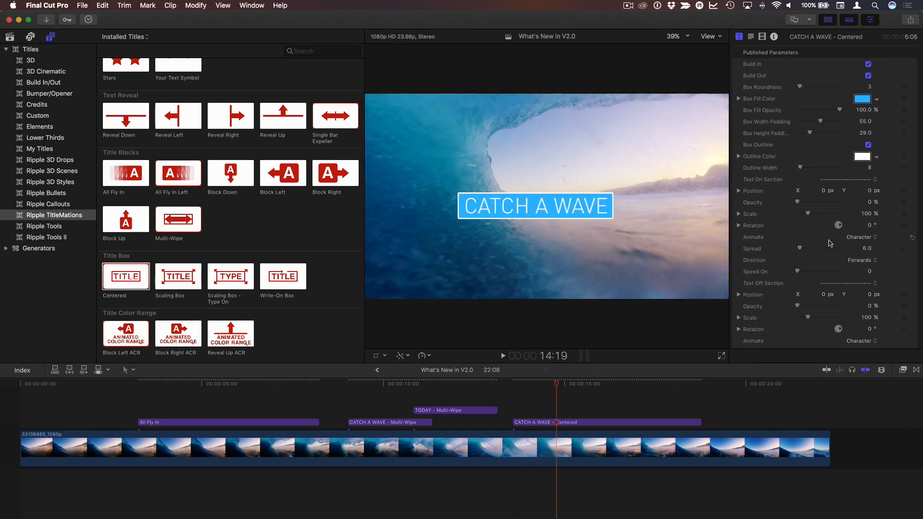
# Set the Text On section's Animate option to Word and Direction to Backwards, and preview the build-in
pyautogui.click(859, 238)
pyautogui.click(858, 254)
pyautogui.click(861, 261)
pyautogui.press('Return')
pyautogui.click(514, 384)
pyautogui.press('space')
pyautogui.press('space')
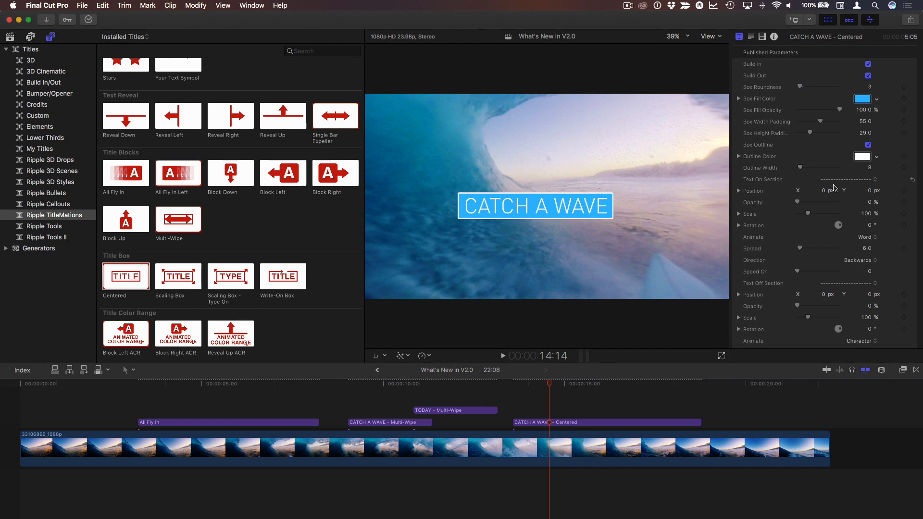
# Set the Text On section's Y rotation to 103° and replay the title's build-in
pyautogui.click(739, 225)
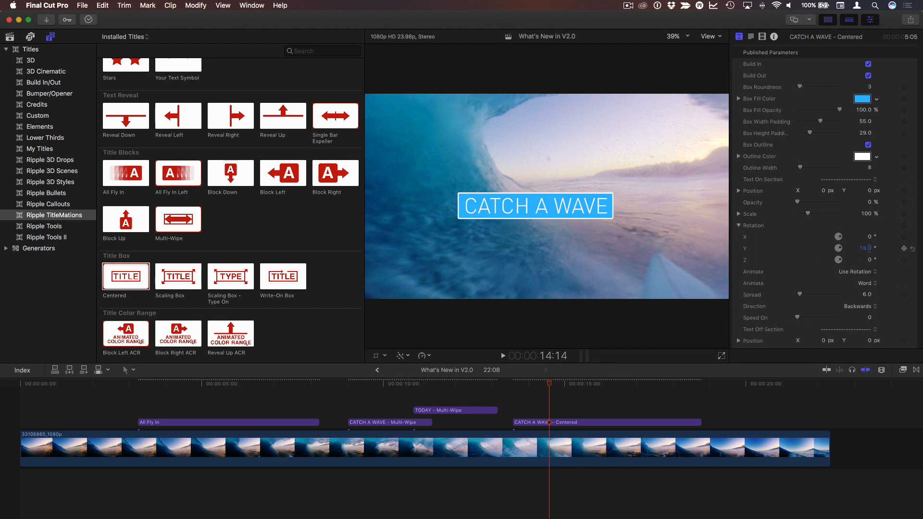
pyautogui.click(515, 387)
pyautogui.press('space')
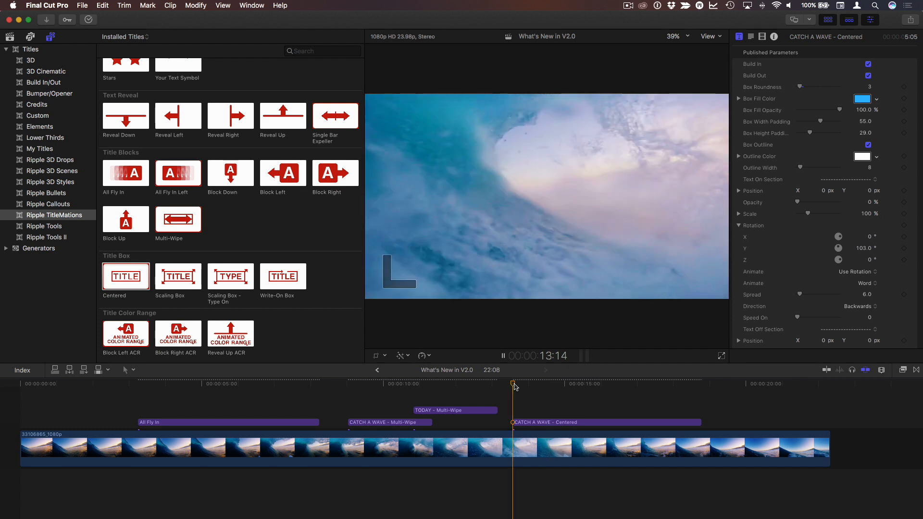
pyautogui.click(515, 387)
pyautogui.press('space')
pyautogui.press('space')
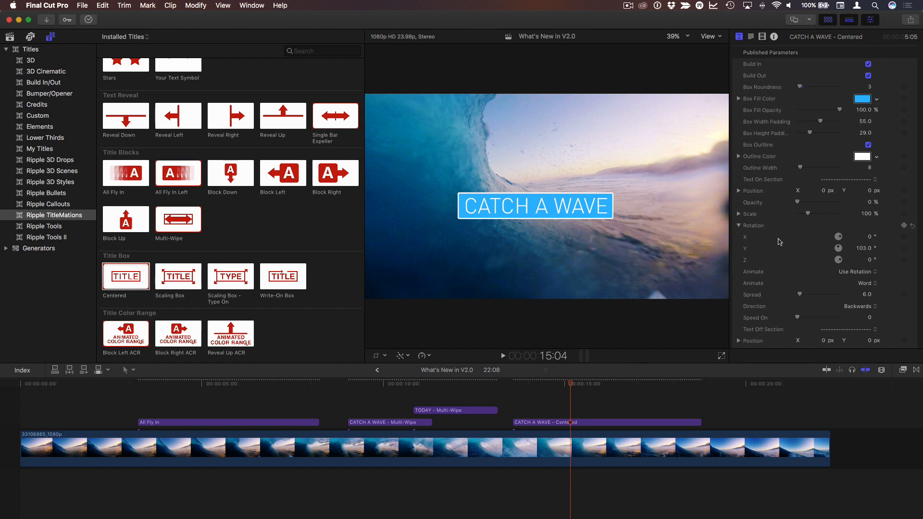
# Reduce the Text On section's Spread to 1.0 and play the build-in from the title's start
pyautogui.moveTo(800, 294); pyautogui.dragTo(798, 296)
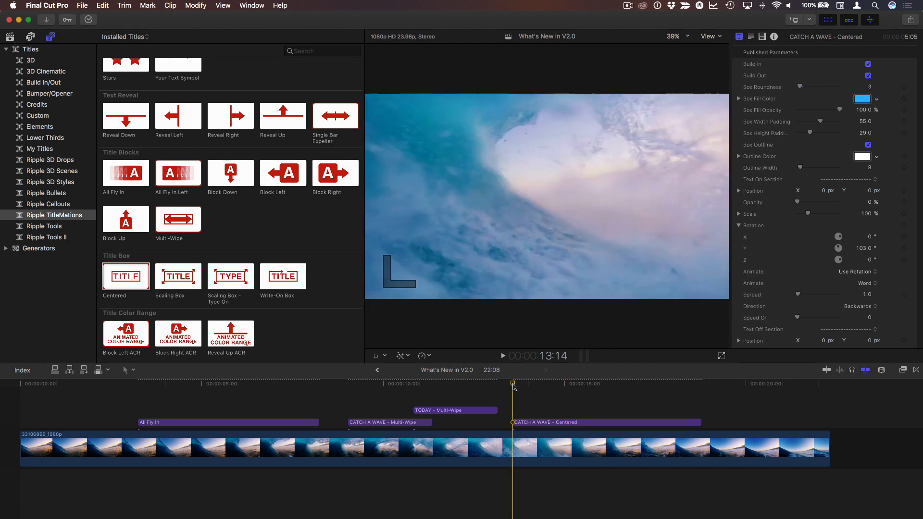
pyautogui.press('space')
pyautogui.press('space')
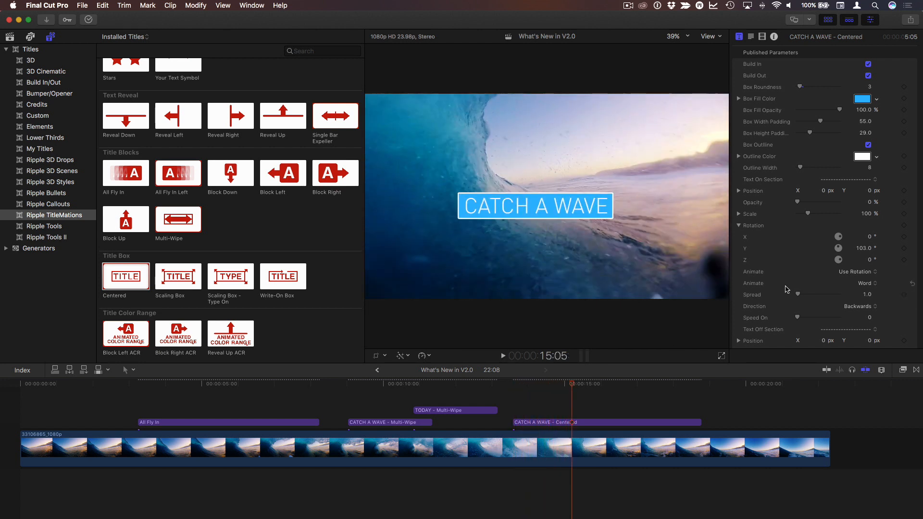
# Review the Centered title's published parameters from the Text On Section through the Text Off Section to the shadow settings
pyautogui.scroll(-3, 794, 258)
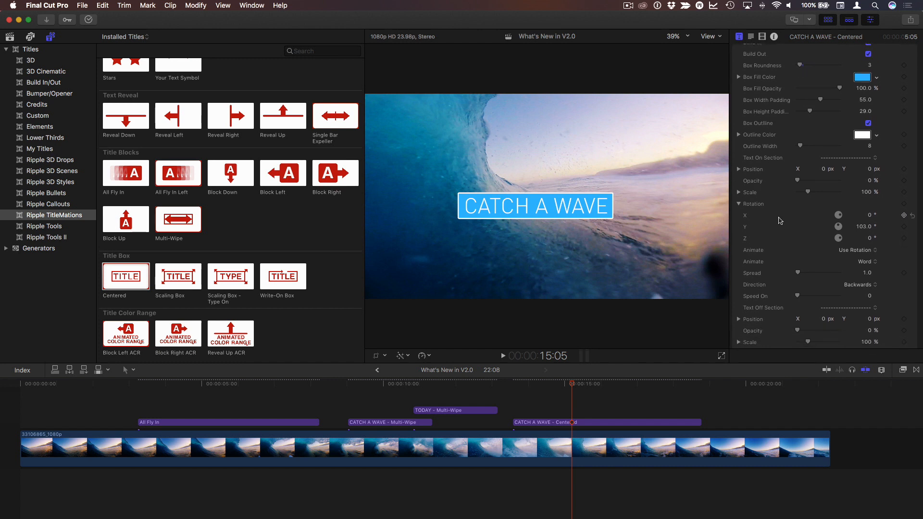
pyautogui.scroll(-5, 782, 214)
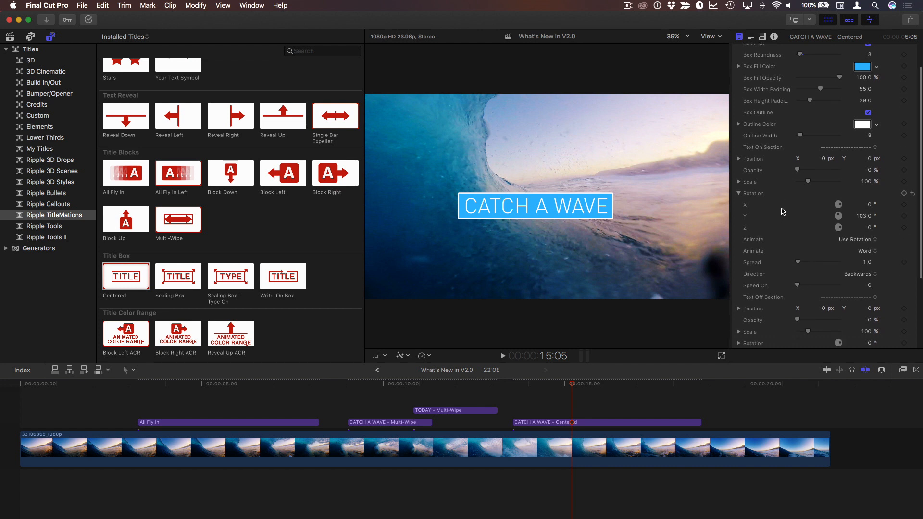
pyautogui.scroll(-2, 785, 252)
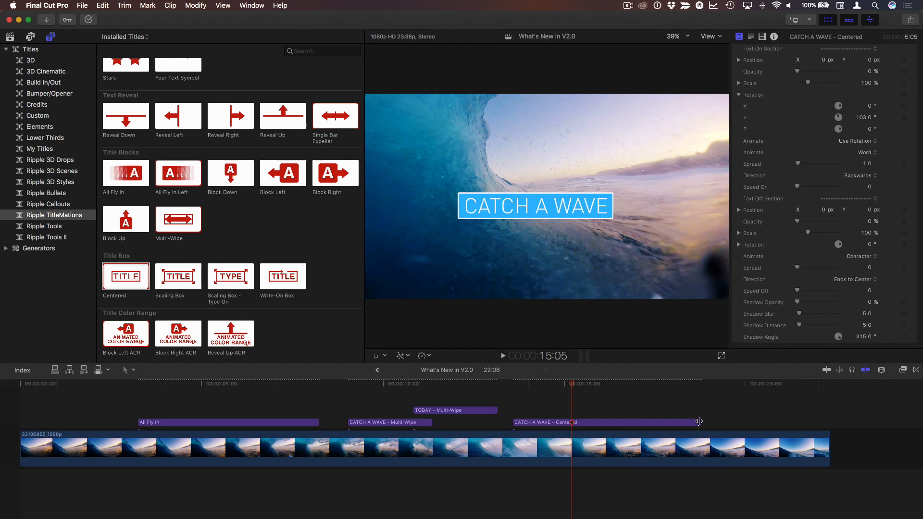
# Select all the connected titles above the wave clip and delete them from the timeline
pyautogui.moveTo(698, 422); pyautogui.dragTo(204, 424)
pyautogui.click(541, 383)
pyautogui.press('Delete')
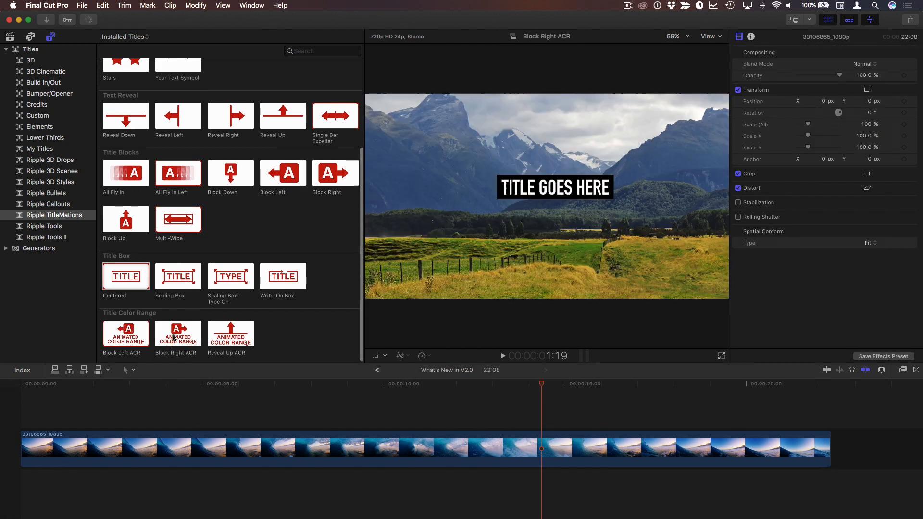
# Connect the Block Right ACR title over the early part of the wave clip, and Block Left ACR after it with a short gap
pyautogui.click(171, 338)
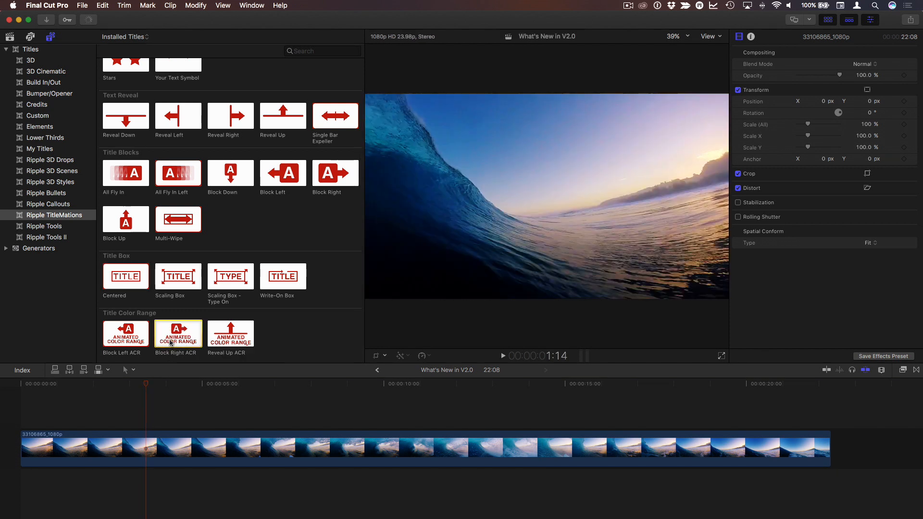
pyautogui.press('q')
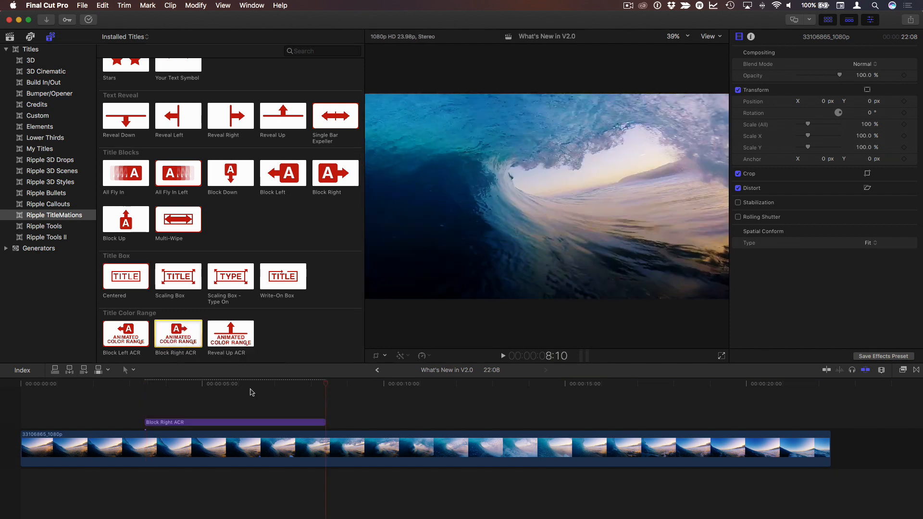
pyautogui.click(127, 343)
pyautogui.press('q')
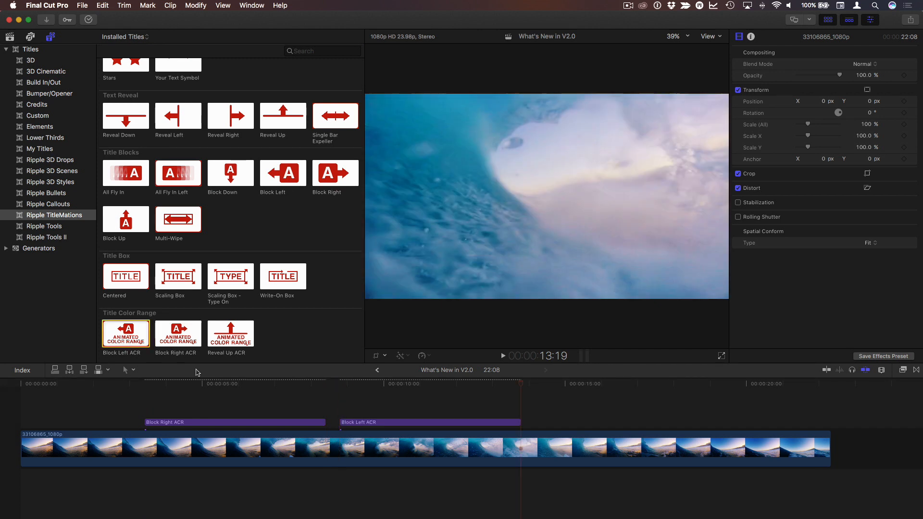
# Play the Block Right ACR and Block Left ACR titles, each from its start, to preview their color range animations
pyautogui.click(147, 387)
pyautogui.press('space')
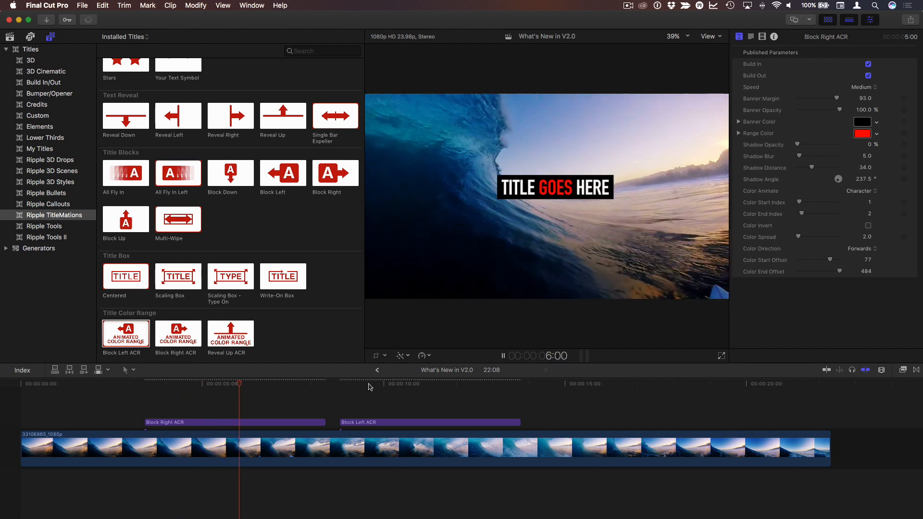
pyautogui.press('space')
pyautogui.click(347, 385)
pyautogui.press('space')
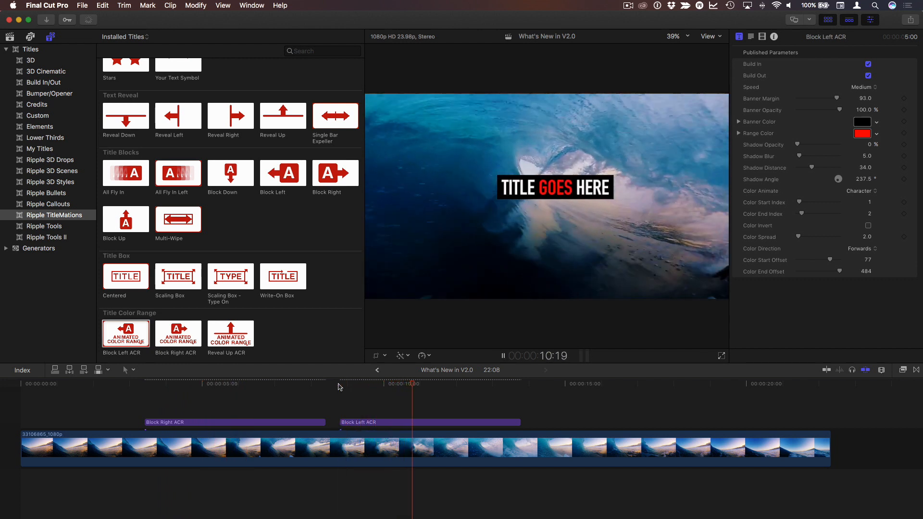
pyautogui.press('space')
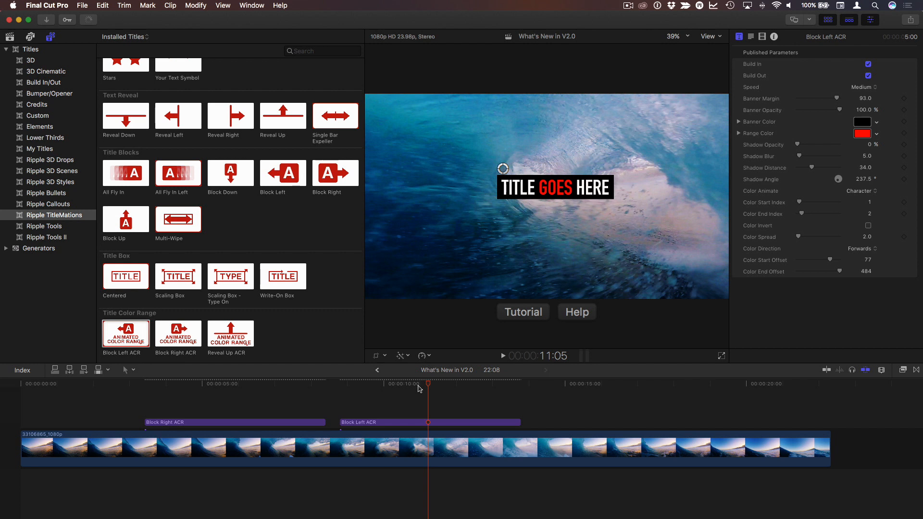